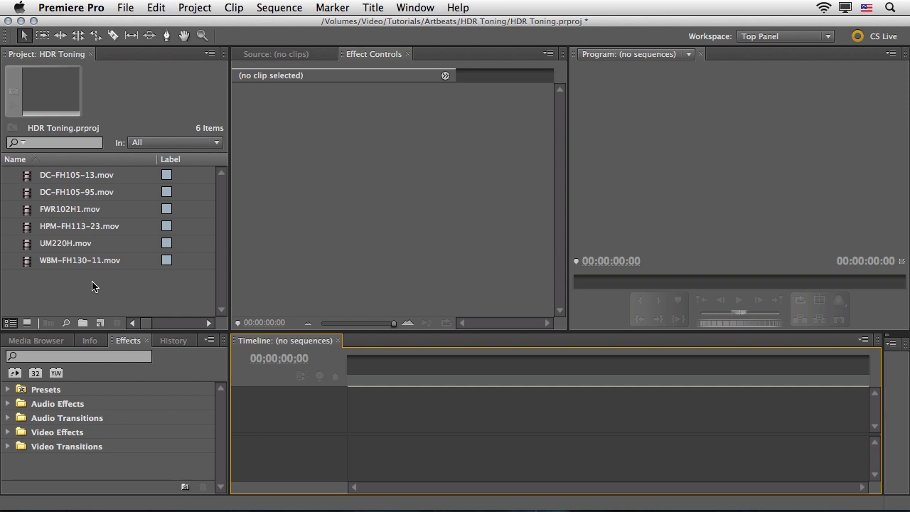
Step: Create a new sequence from the DC-FH105-13.mov clip
left_click(26, 182)
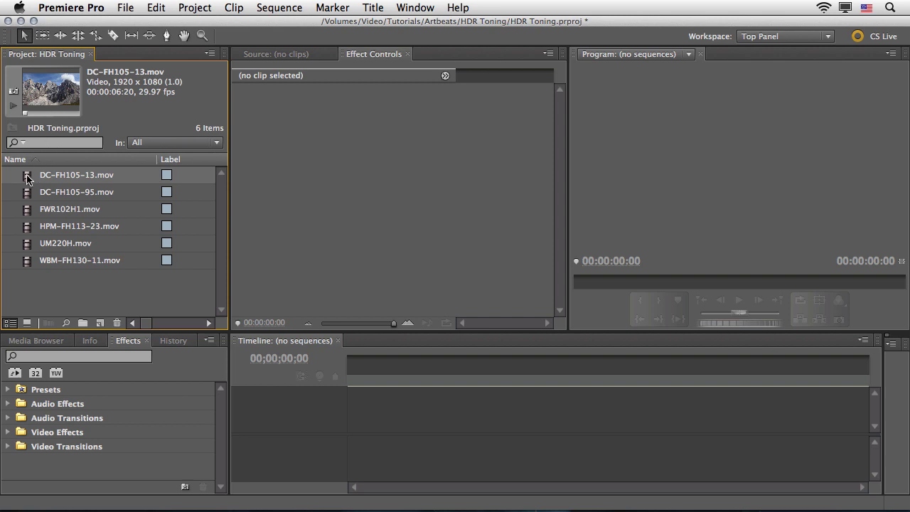
left_click_drag(26, 179, 101, 324)
left_click_drag(101, 324, 101, 324)
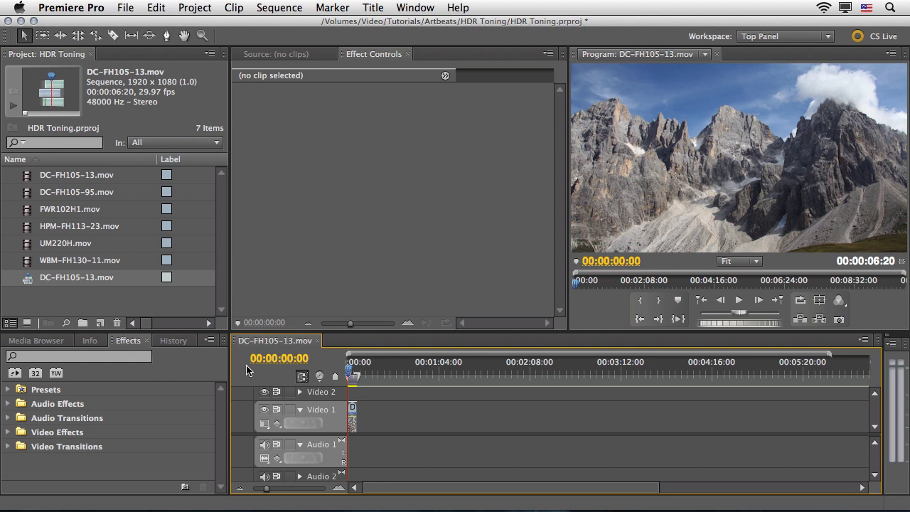
Step: Fit the whole sequence in the timeline and give the video tracks more room by collapsing Audio 1
key("backslash")
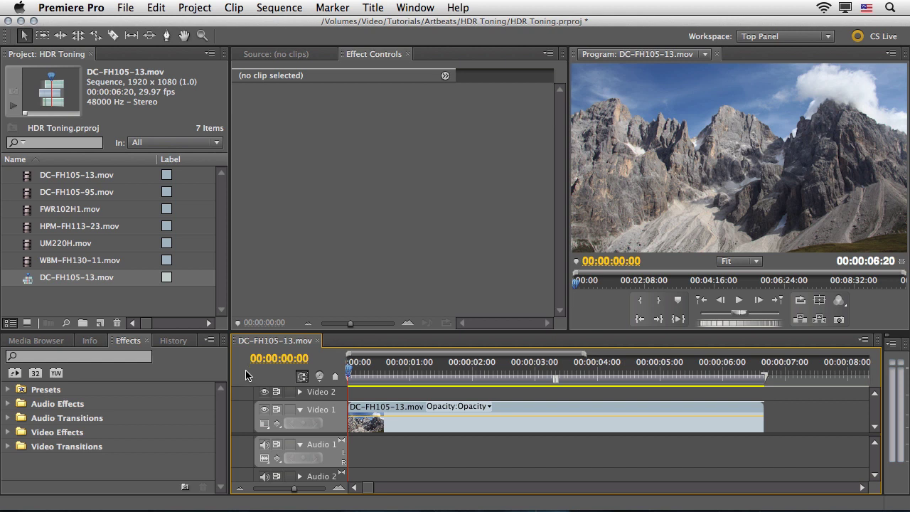
left_click(299, 444)
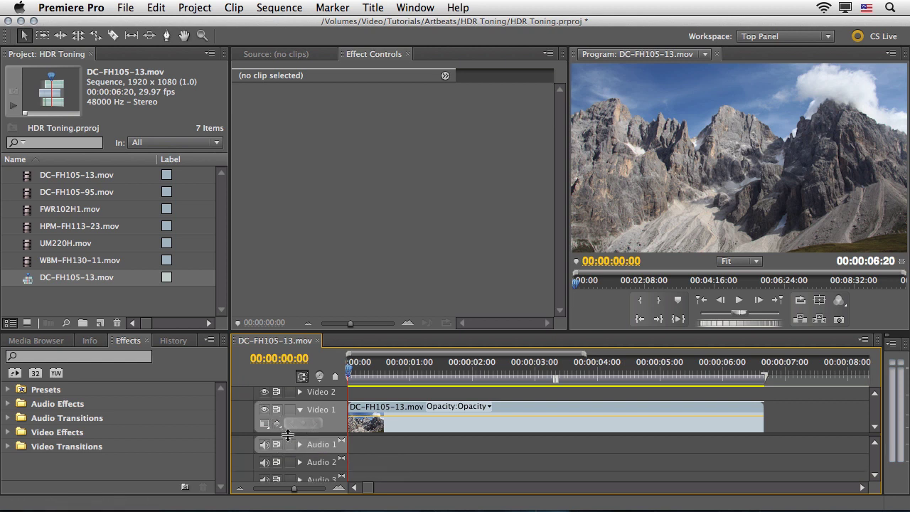
left_click_drag(288, 435, 287, 470)
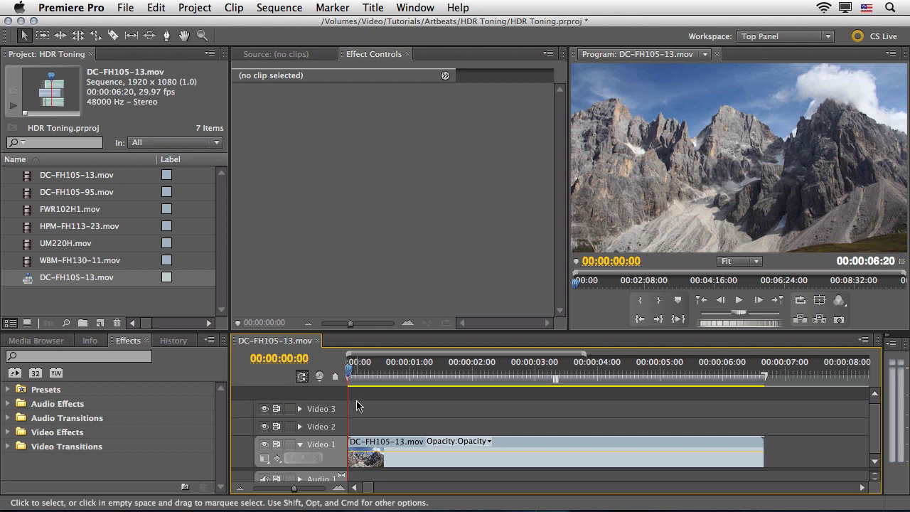
Step: Play the sequence through and return the playhead to 00:00:00:00
key("space")
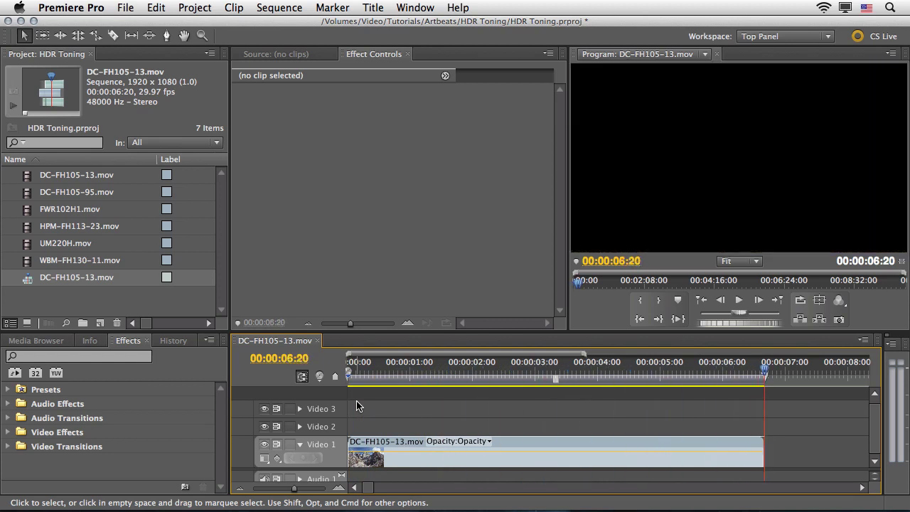
left_click(355, 366)
left_click_drag(355, 366, 348, 367)
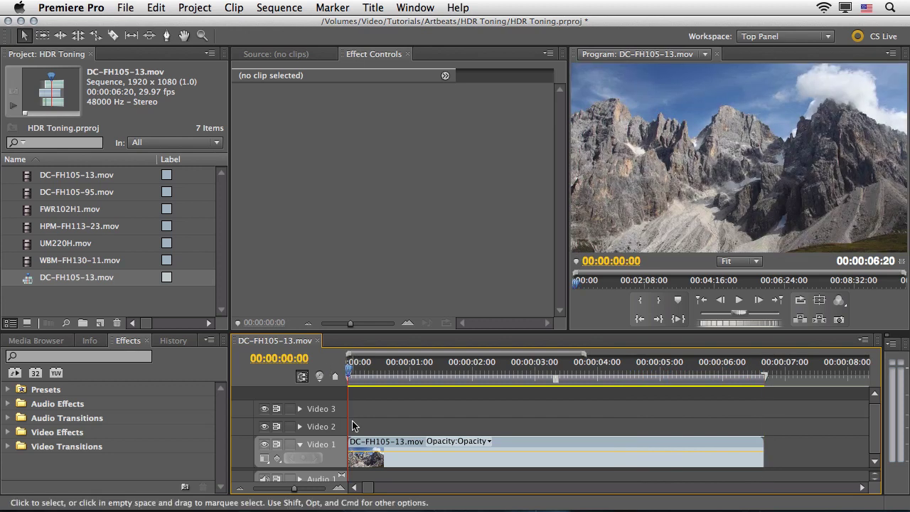
Step: Copy the clip on Video 1 and paste it onto Video 2 at the sequence start, with only Video 2 targeted
left_click(357, 448)
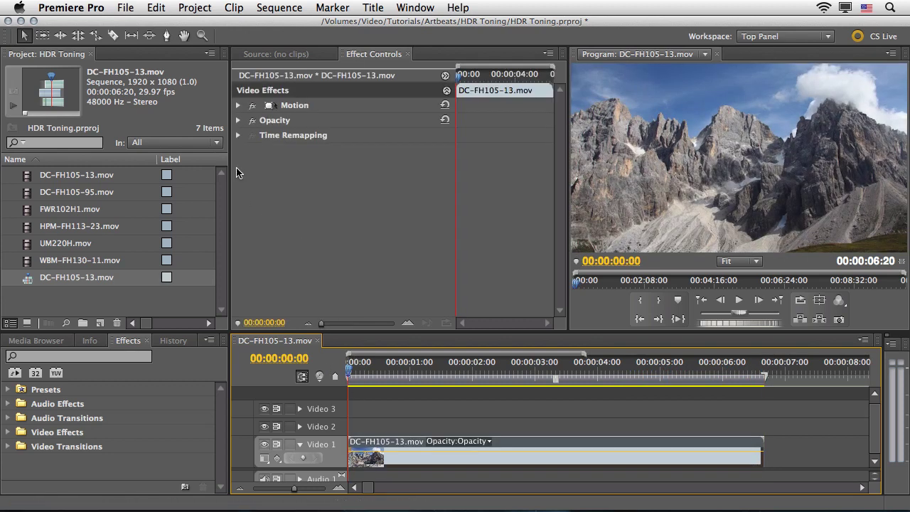
left_click(156, 7)
left_click(156, 77)
left_click(338, 429)
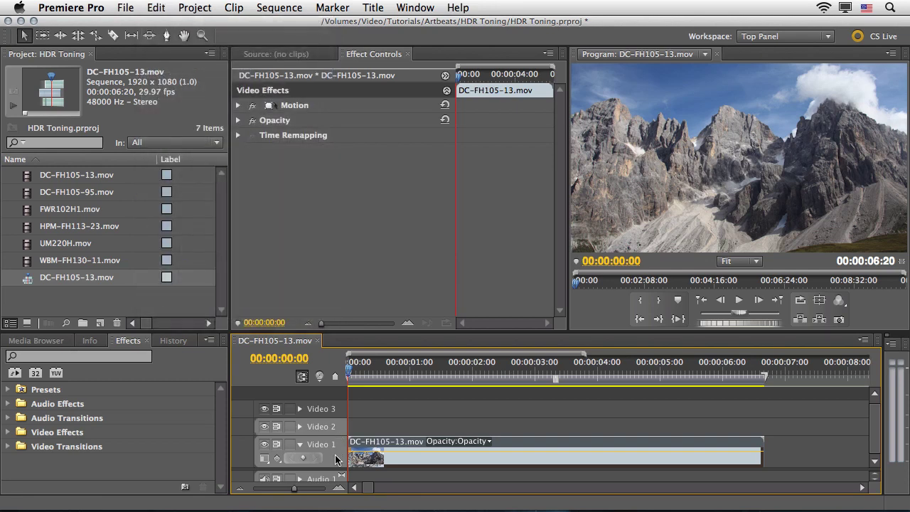
left_click(335, 455)
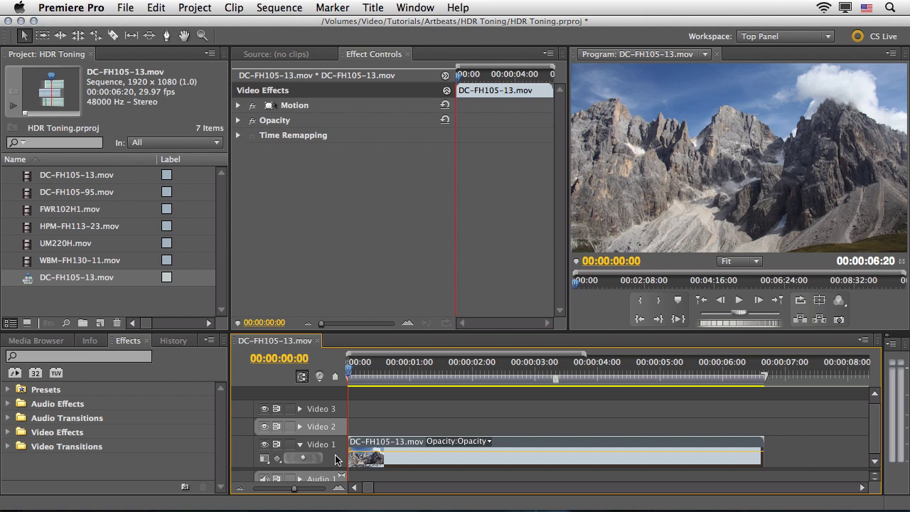
key("super+v")
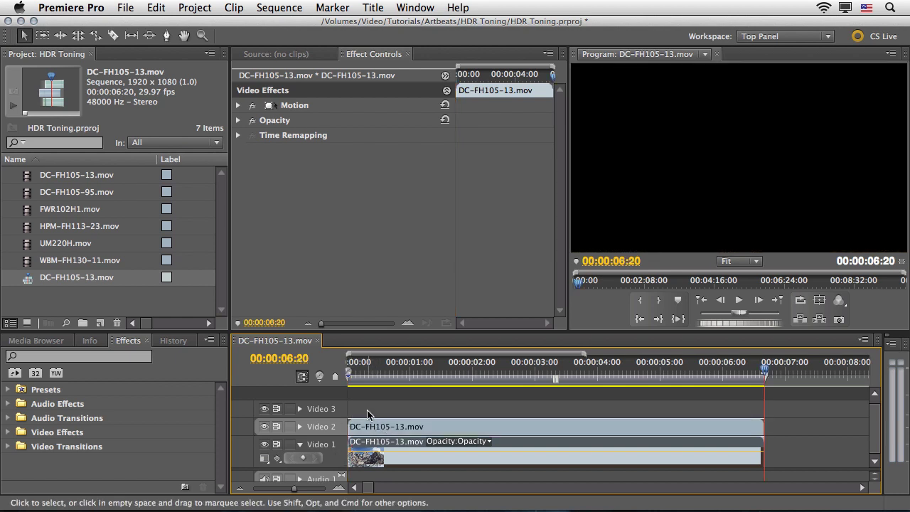
Step: Paste another copy of the clip onto Video 3 at 00:00:00:00 and return the playhead to the start
left_click(343, 366)
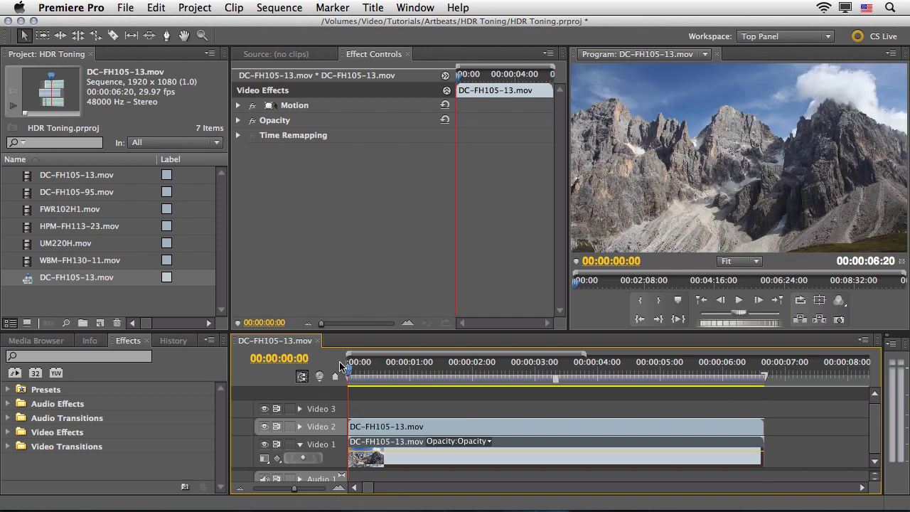
left_click(337, 412)
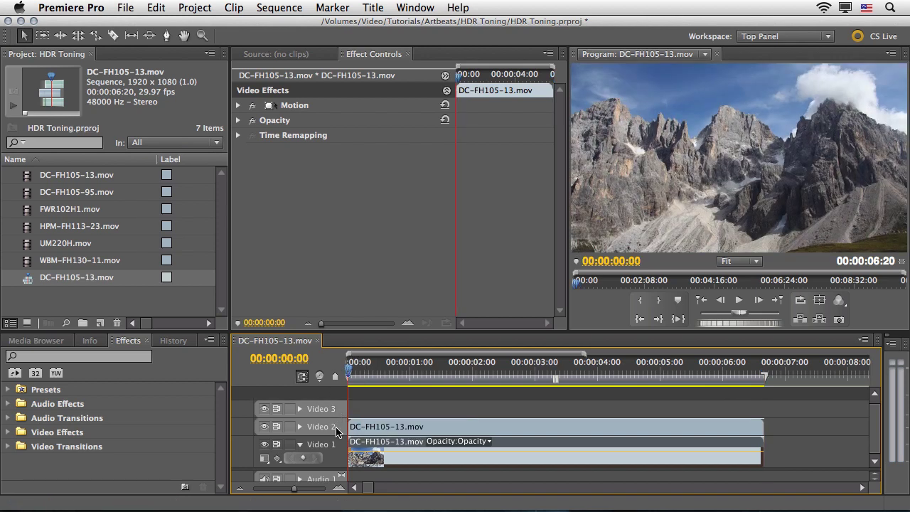
key("ctrl+v")
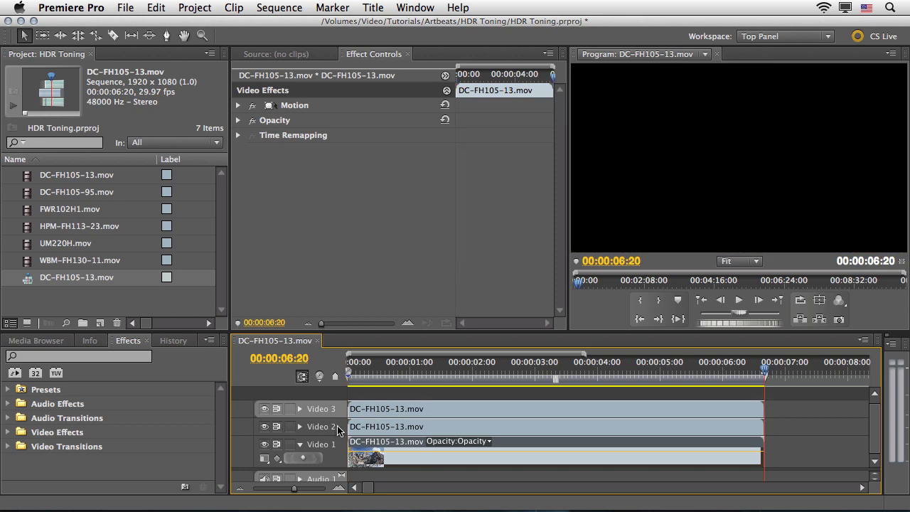
left_click(346, 370)
left_click(344, 372)
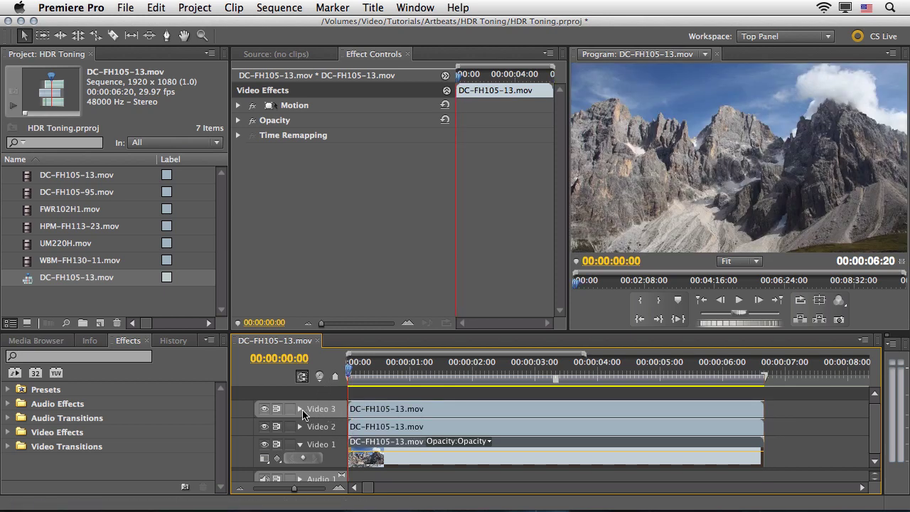
Step: Hide the Video 3 track, target Video 2 and select the clip on it
left_click(263, 410)
left_click(334, 426)
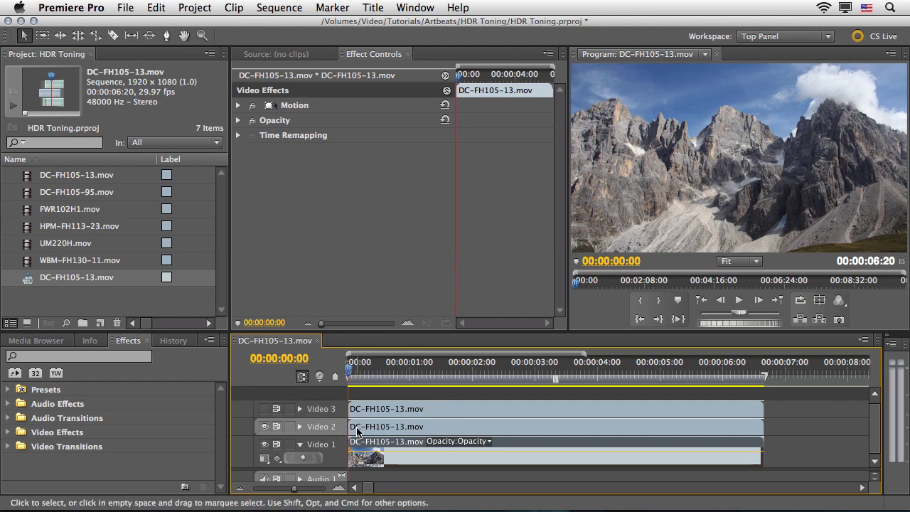
left_click(359, 447)
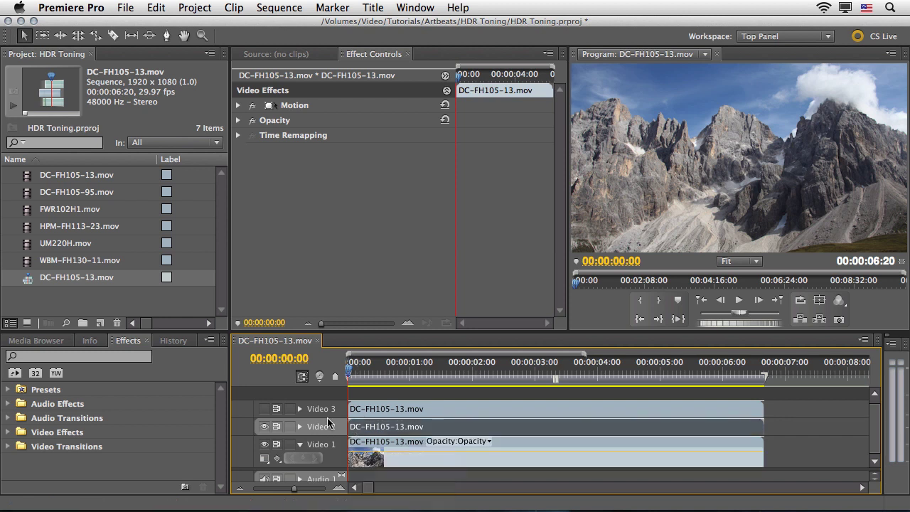
Step: Filter the effects list to accelerated effects only and bring up the Blur & Sharpen video effects
left_click(12, 375)
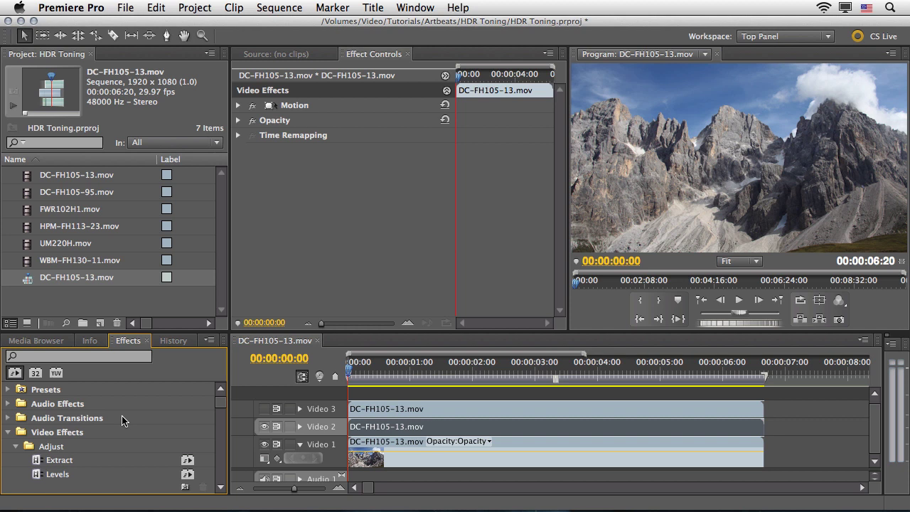
scroll(121, 421, "down", 3)
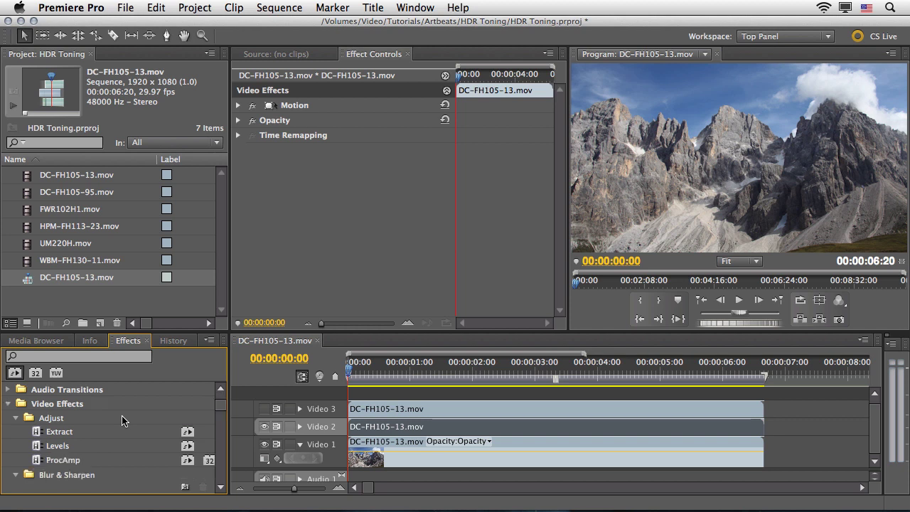
scroll(121, 421, "down", 3)
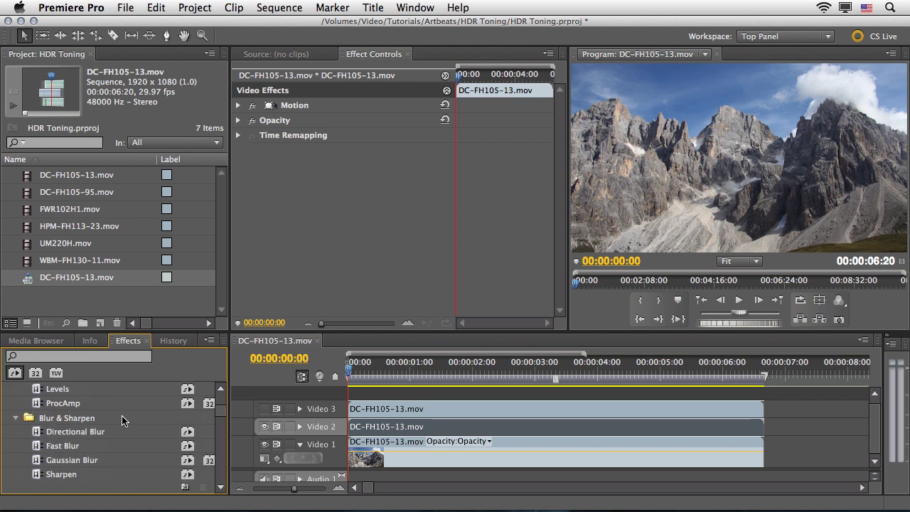
Step: Turn off opacity keyframing for the Video 2 clip, deleting its keyframes, and set its blend mode to Soft Light
left_click(238, 122)
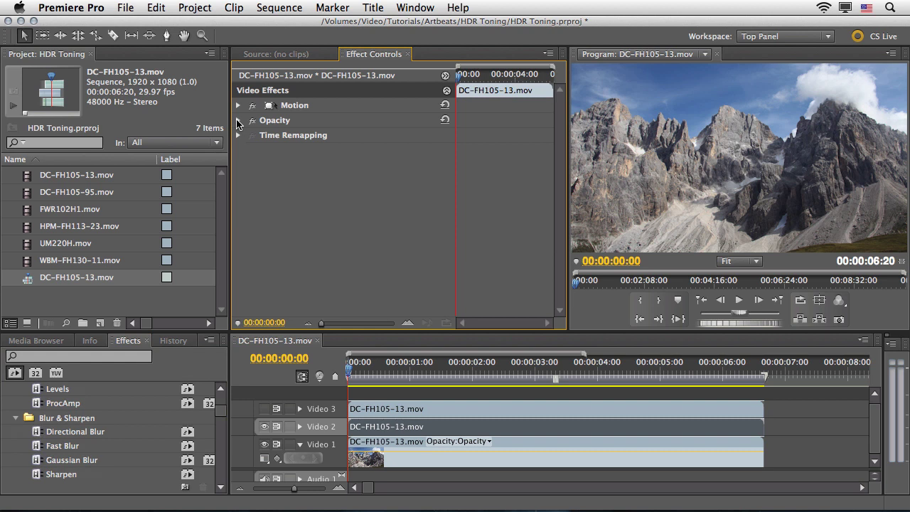
left_click(238, 121)
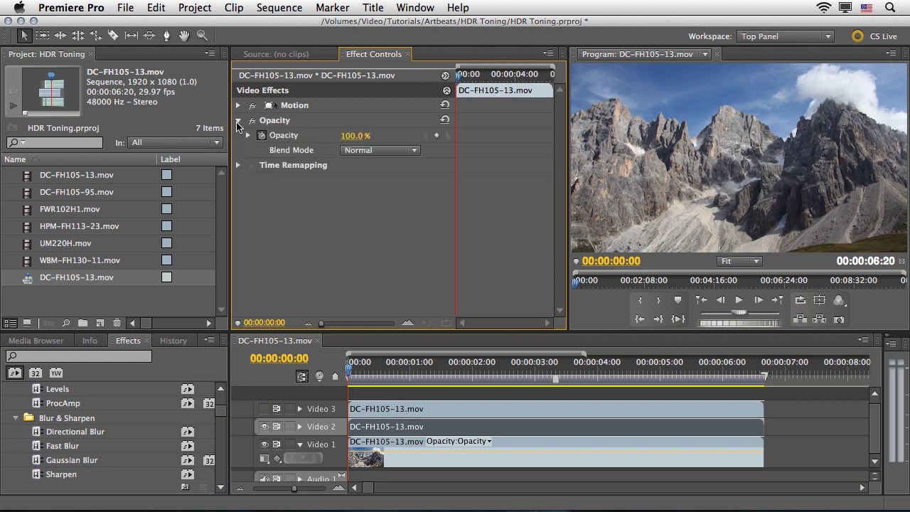
left_click(261, 136)
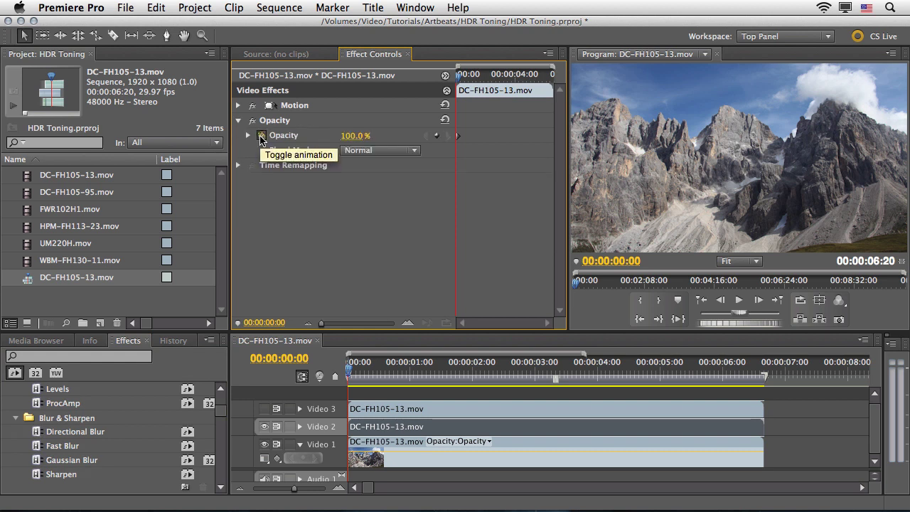
left_click(261, 135)
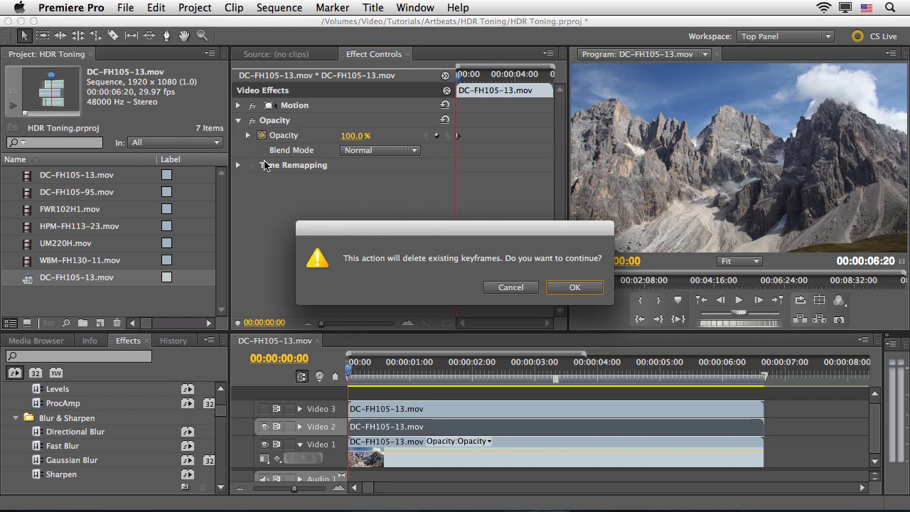
left_click(574, 286)
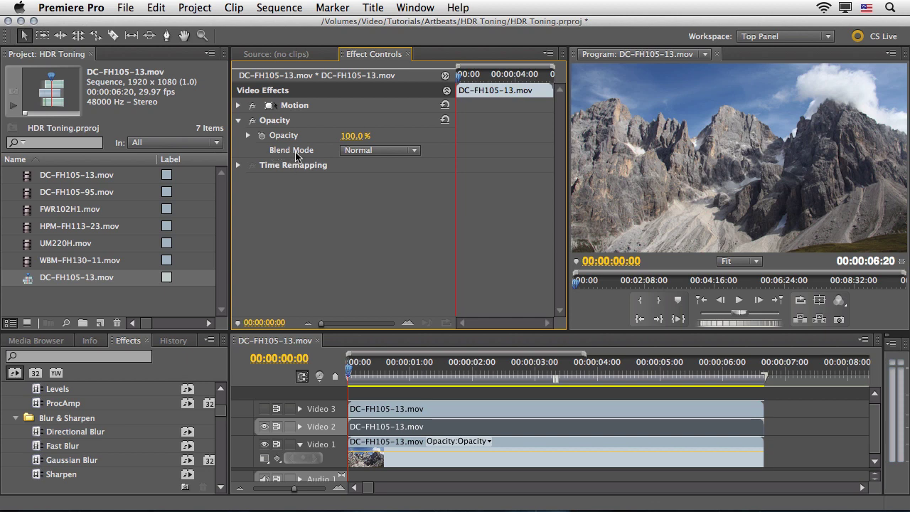
left_click(377, 151)
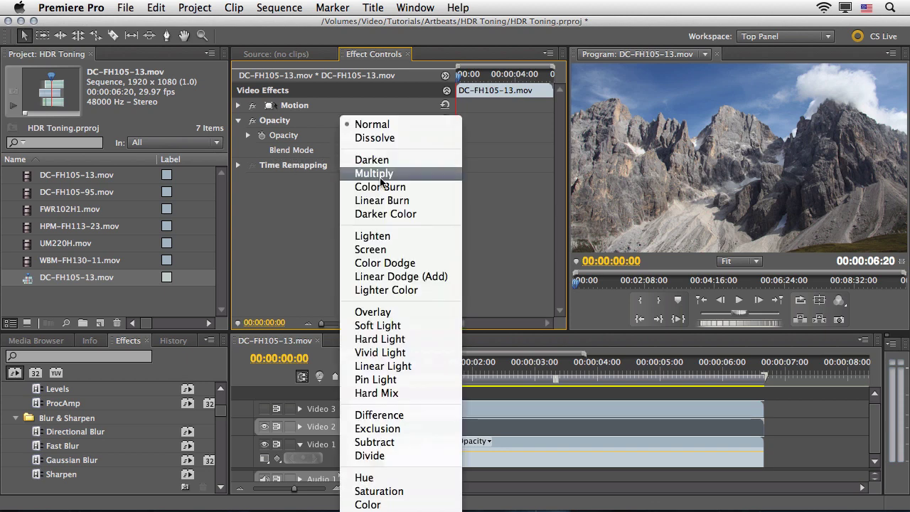
left_click(387, 326)
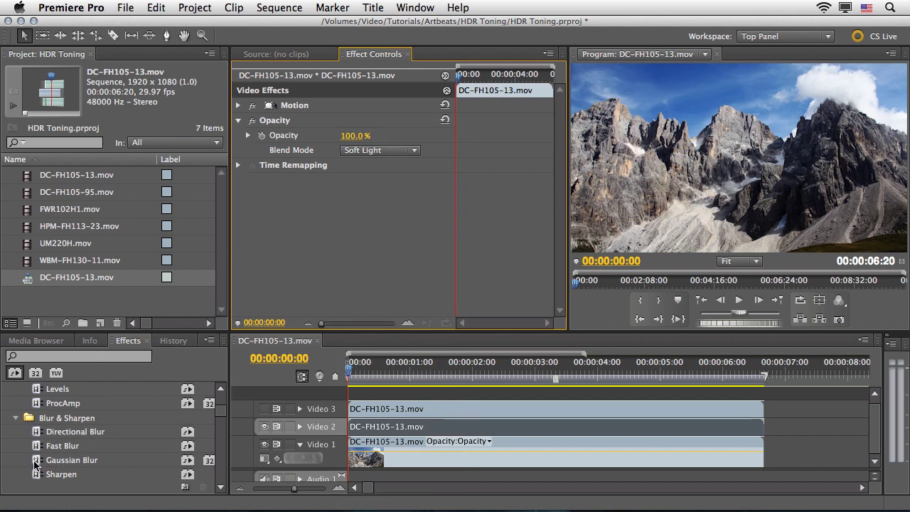
Step: Apply Gaussian Blur to the Video 2 clip with Blurriness 30 and Repeat Edge Pixels enabled, and hide the effect keyframe area
left_click_drag(35, 465, 271, 195)
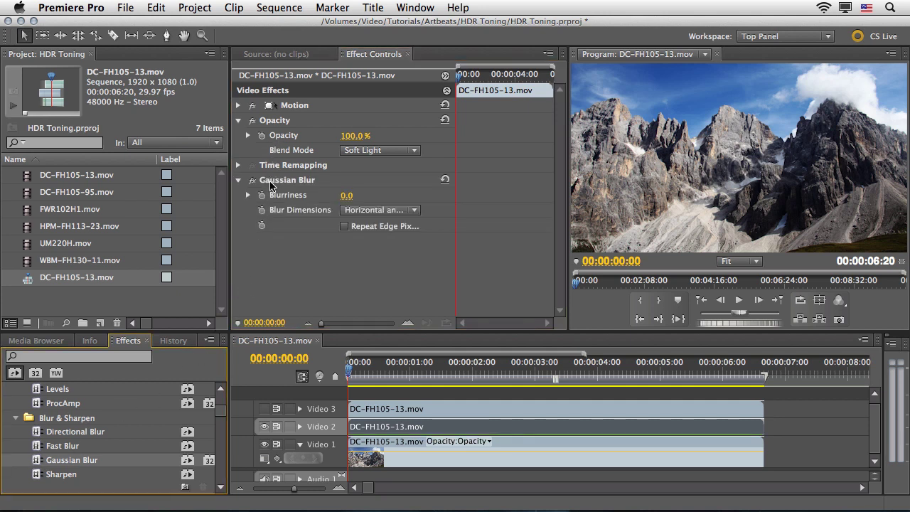
left_click(346, 195)
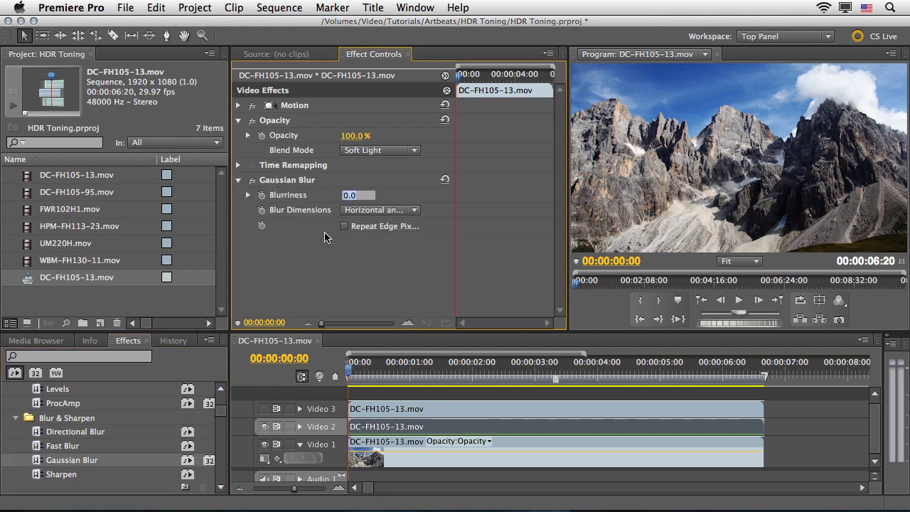
type("30")
key("Return")
left_click(344, 227)
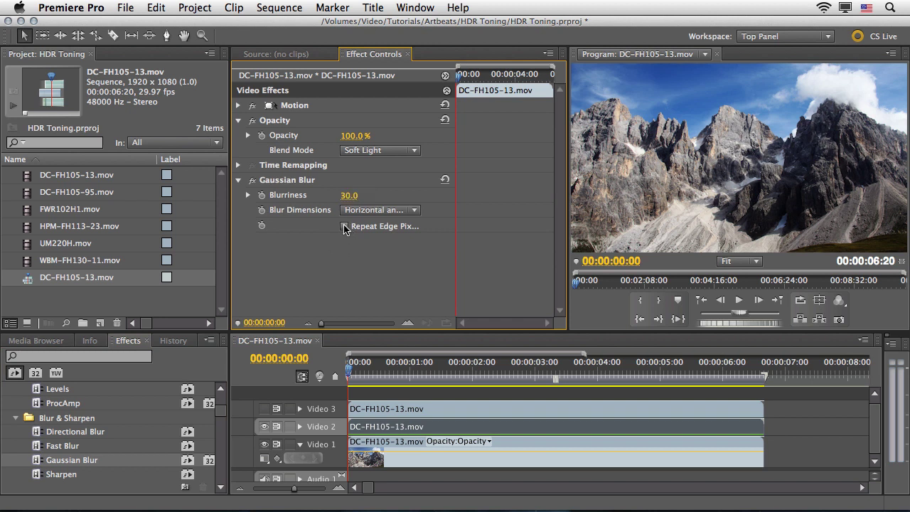
left_click(446, 76)
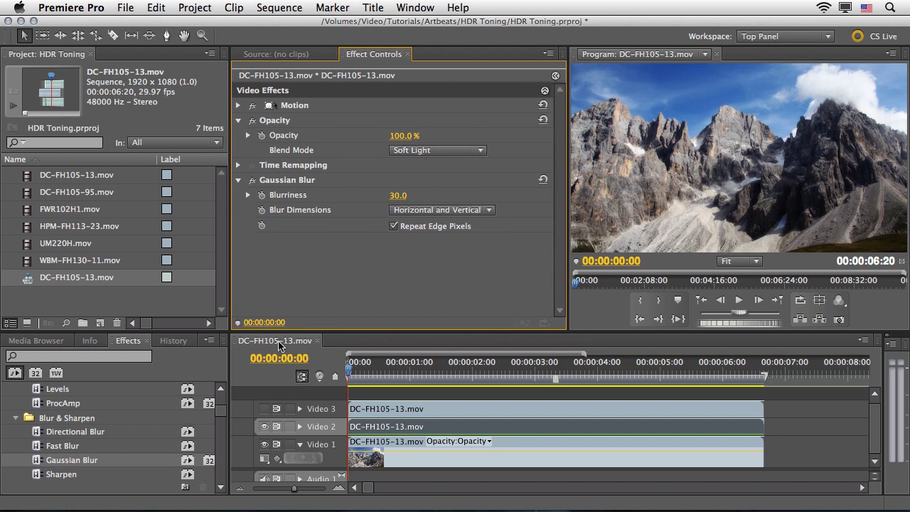
Step: Apply the Invert effect to the Video 2 clip after Gaussian Blur and collapse the settings of both effects
scroll(140, 411, "down", 3)
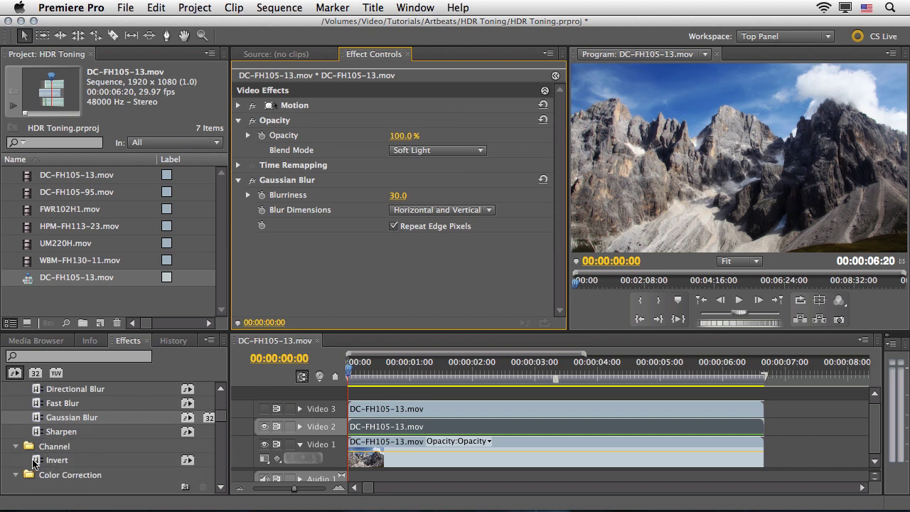
left_click_drag(41, 460, 279, 264)
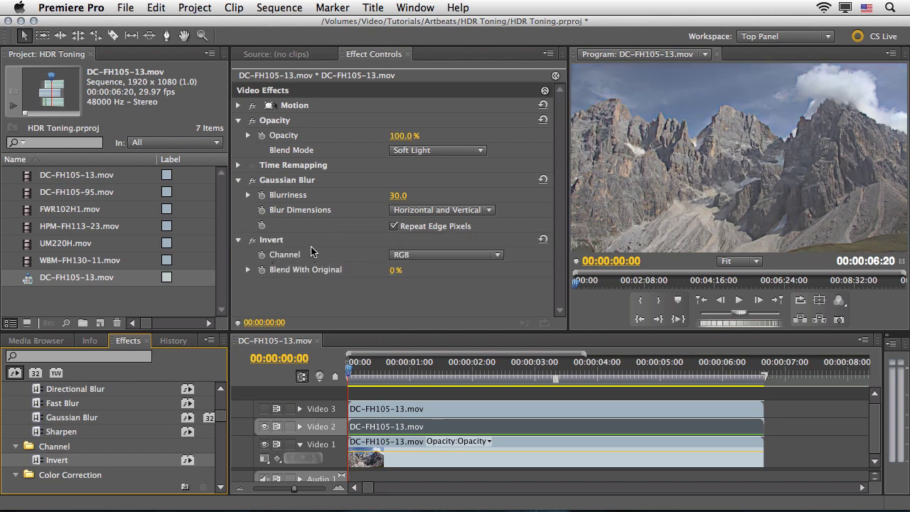
left_click(239, 182)
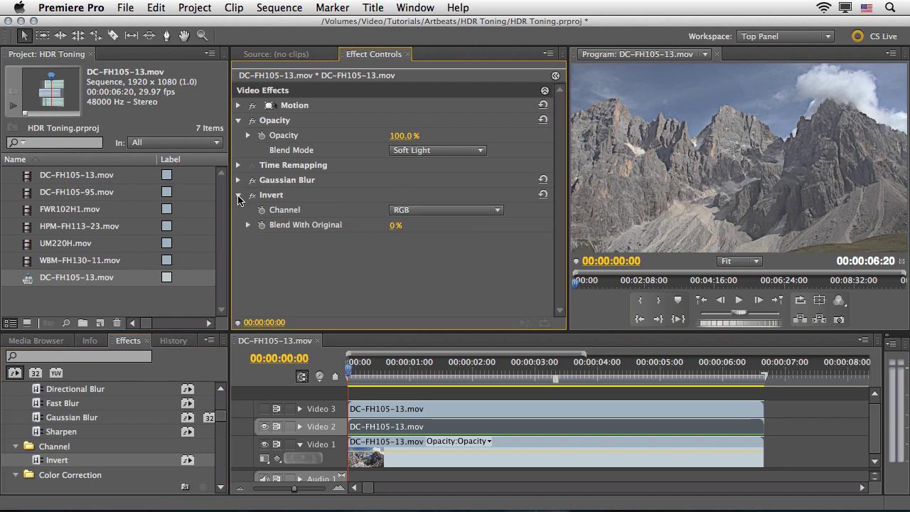
left_click(238, 195)
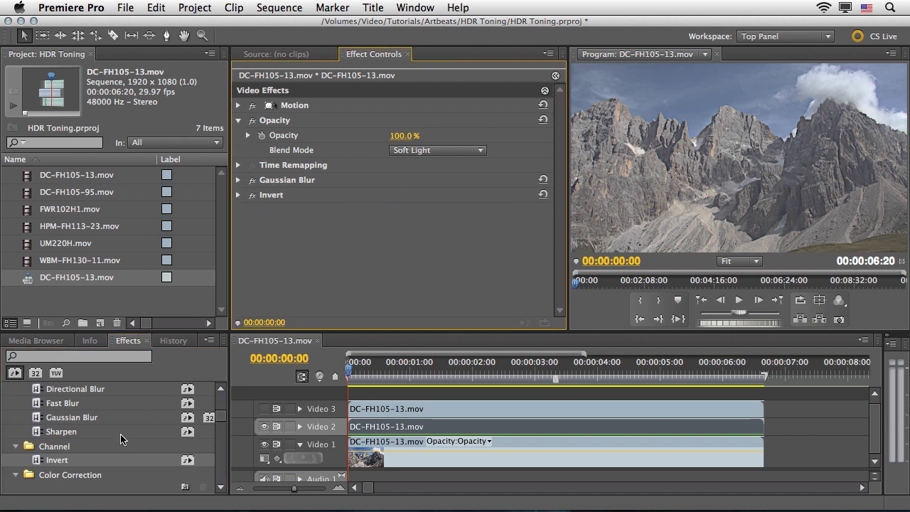
Step: Apply the Tint effect to the Video 2 clip after Invert and collapse its settings
scroll(120, 435, "down", 4)
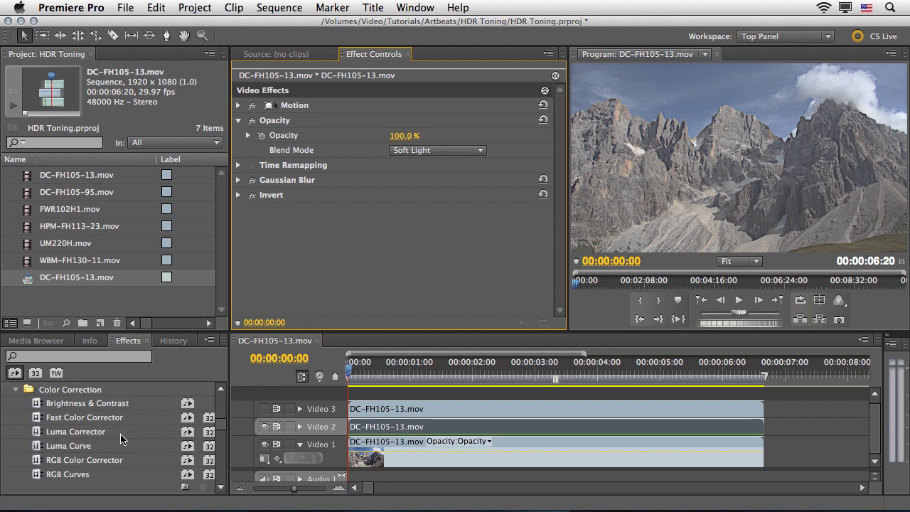
scroll(120, 433, "down", 5)
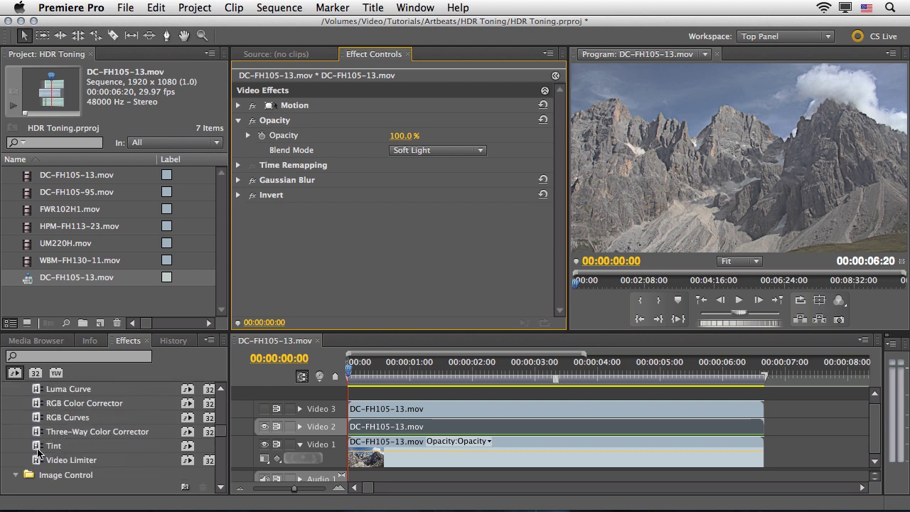
left_click_drag(40, 448, 267, 267)
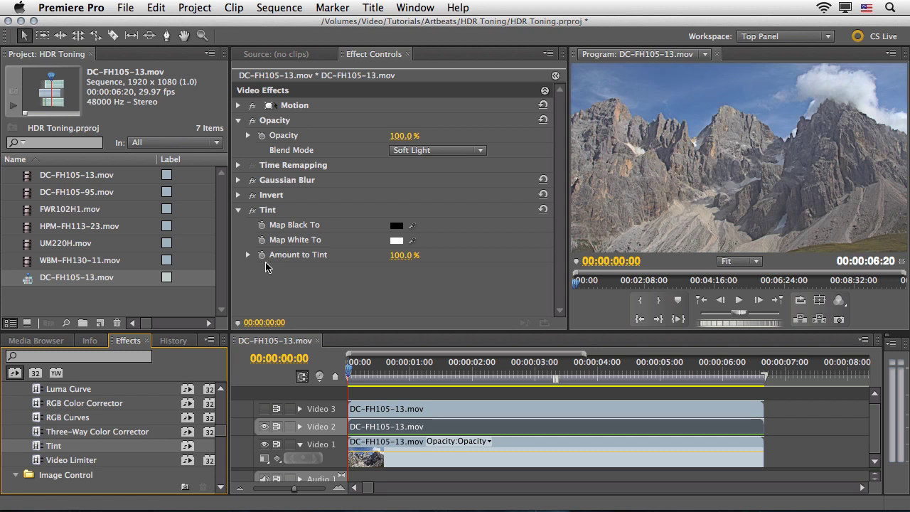
left_click(239, 210)
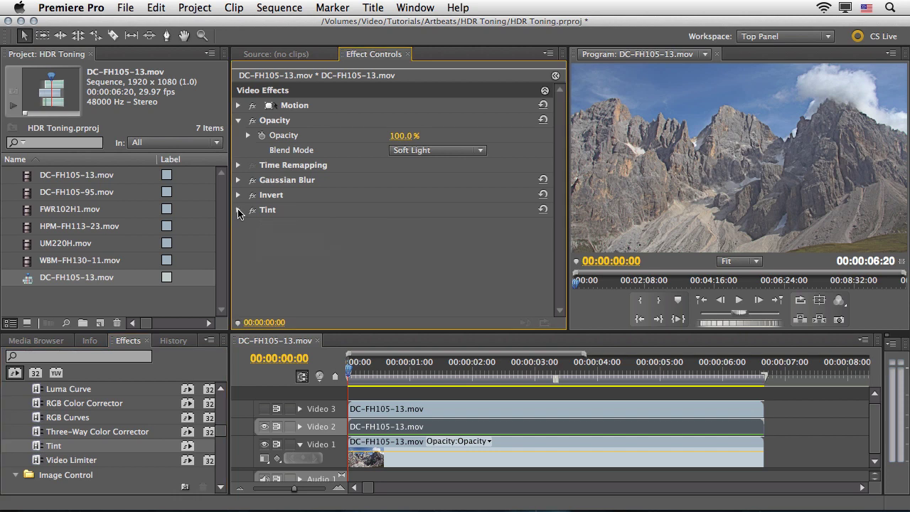
Step: Check the Video 2 layer on its own by briefly hiding Video 1, and turn on the output of Video 3
left_click(265, 445)
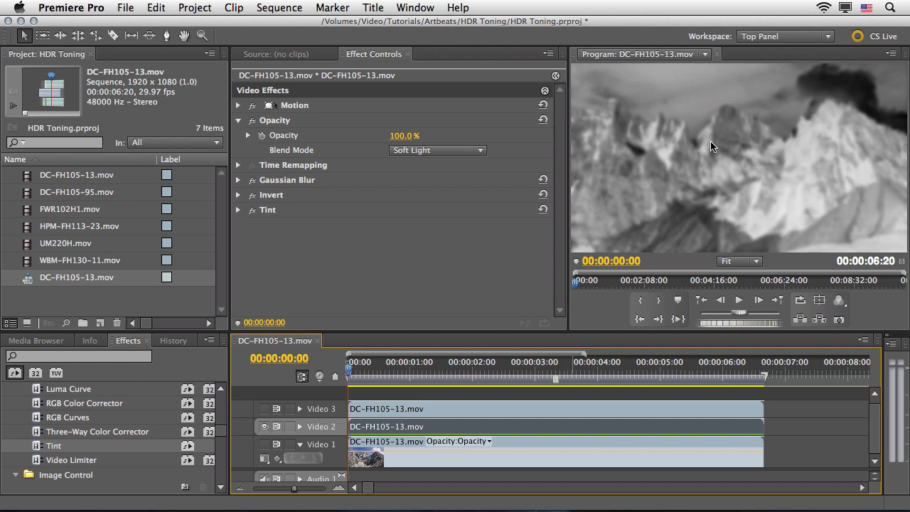
left_click(265, 445)
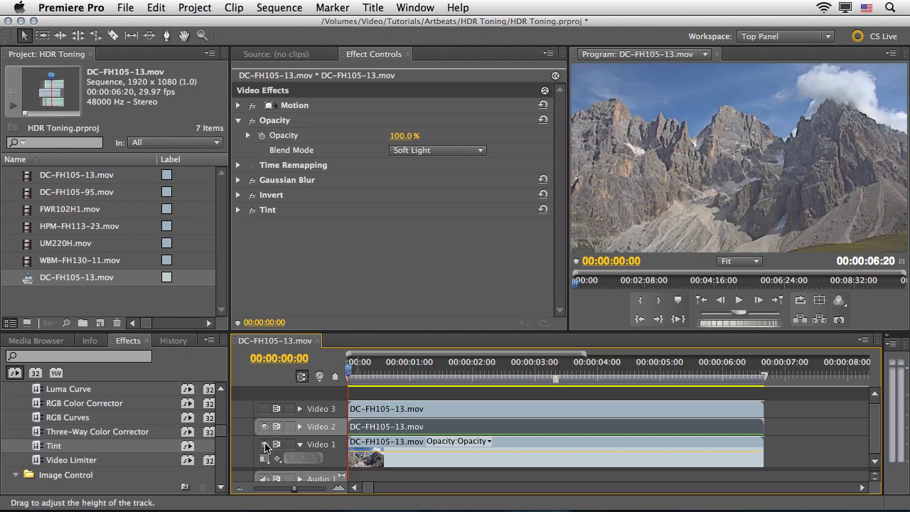
left_click(263, 408)
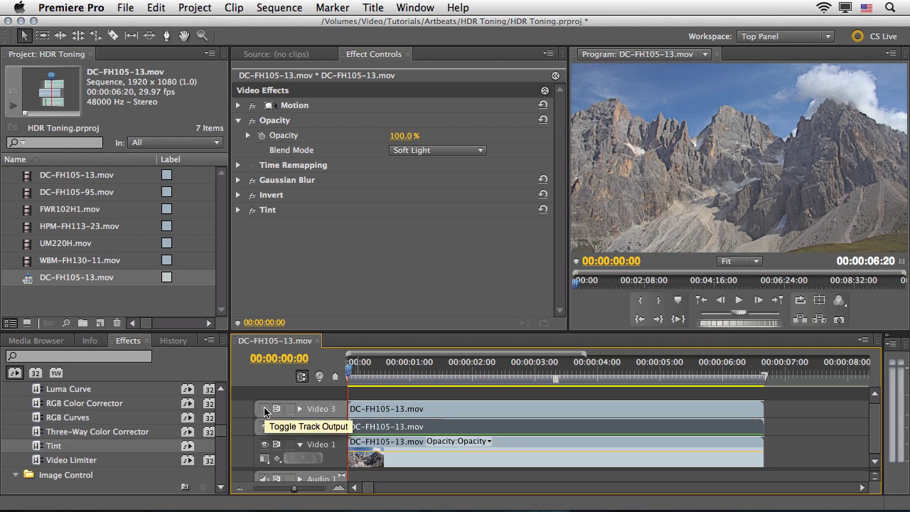
left_click(263, 408)
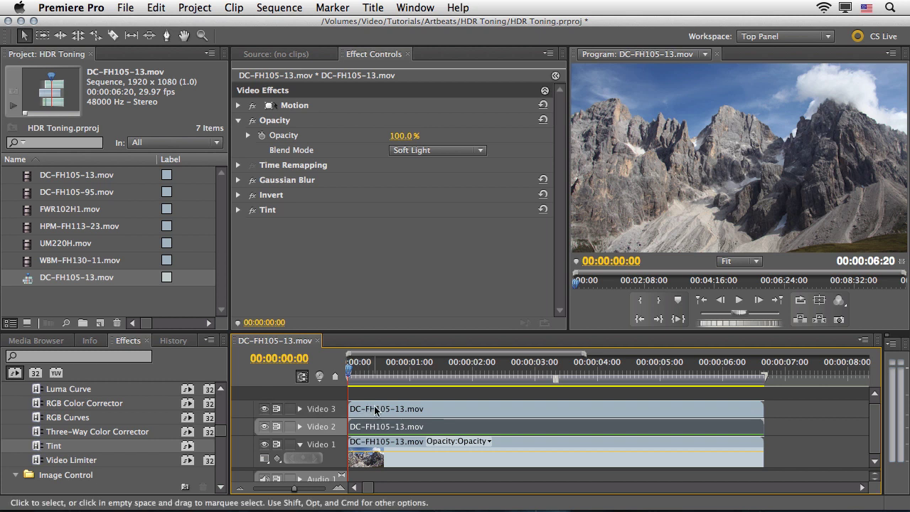
Step: Set the Video 3 clip's blend mode to Linear Light and its opacity to 30%
left_click(370, 427)
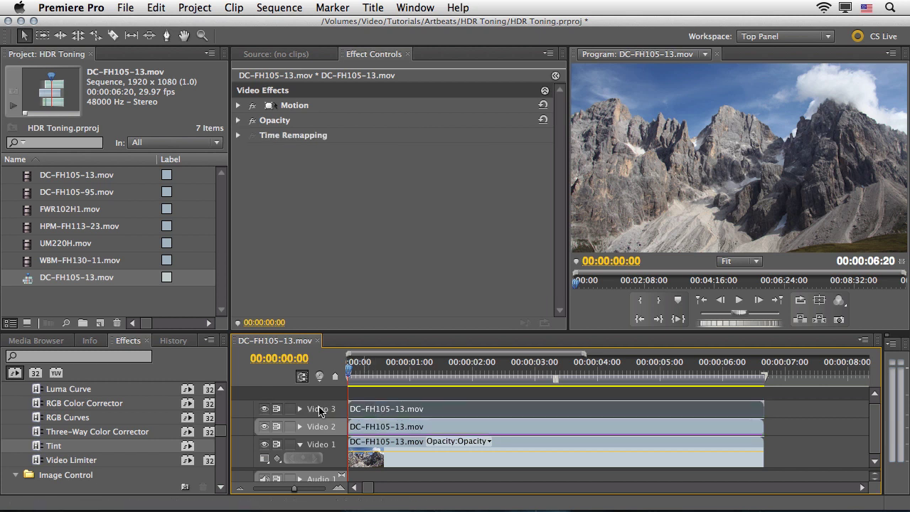
left_click(238, 121)
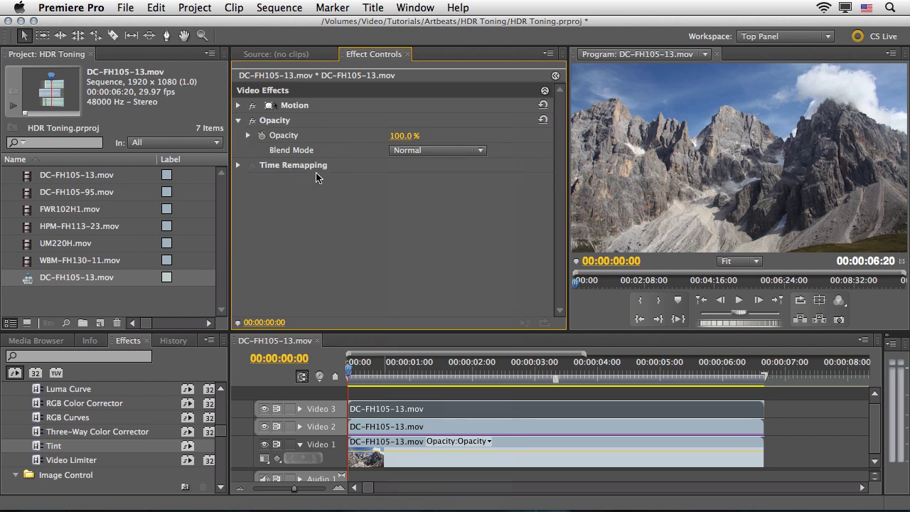
left_click(428, 151)
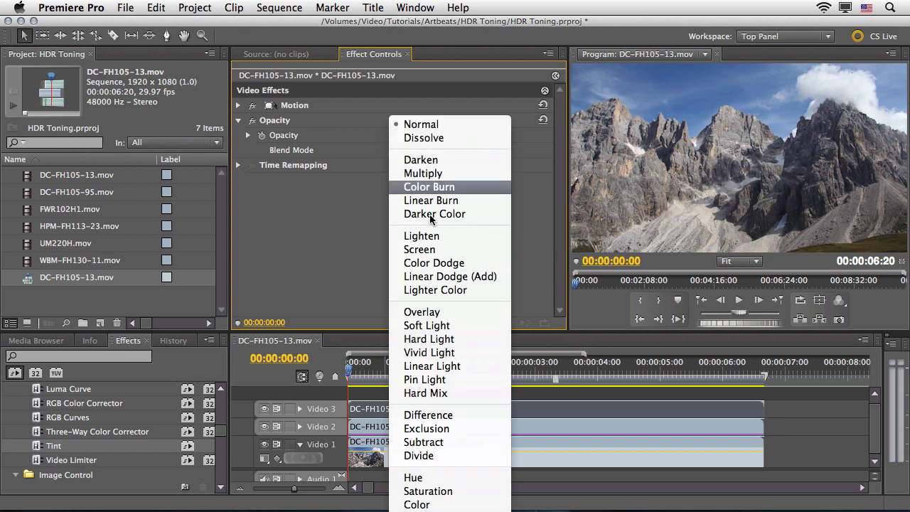
left_click(433, 365)
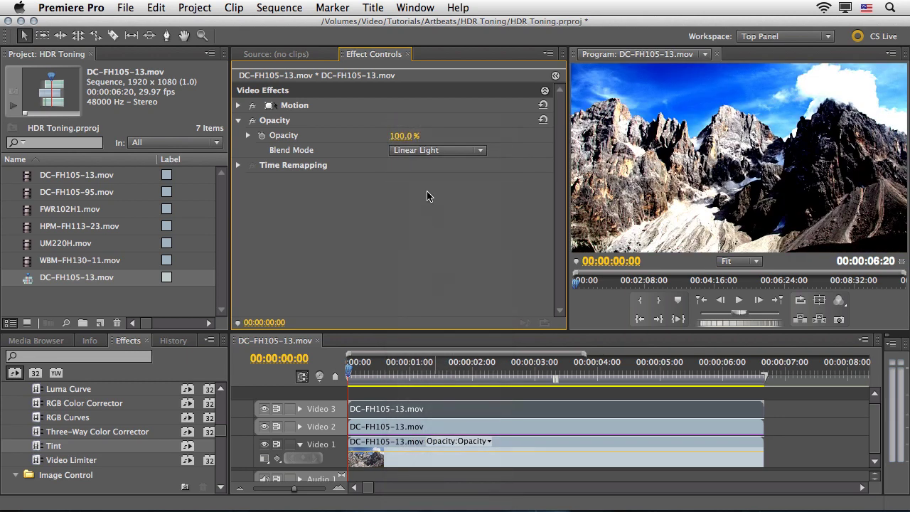
left_click(405, 135)
type("30")
key("Return")
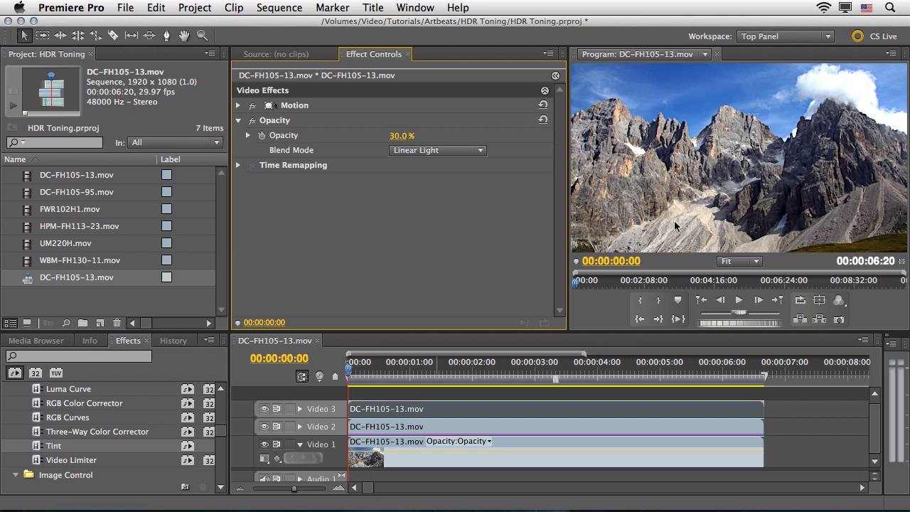
Step: Preview the toned sequence and compare it with the original Video 1 clip in the Source monitor, with Source and Program ganged
left_click(739, 301)
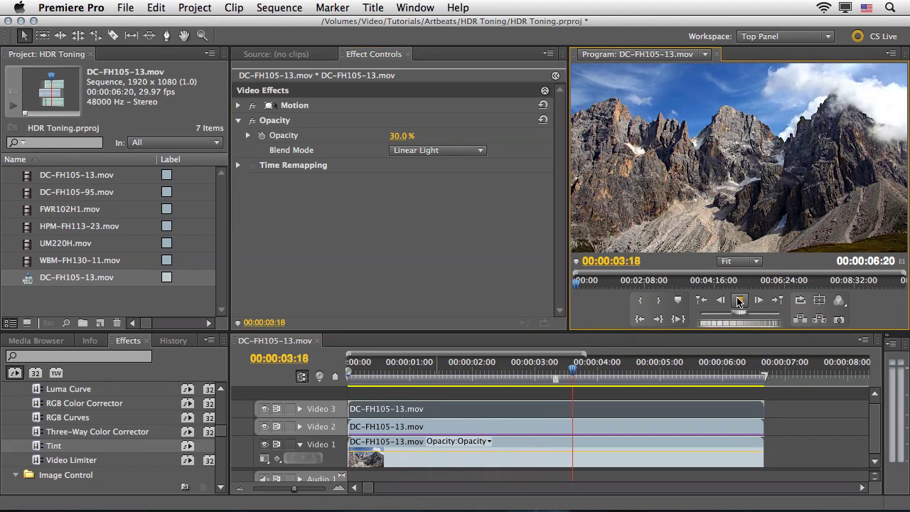
key("space")
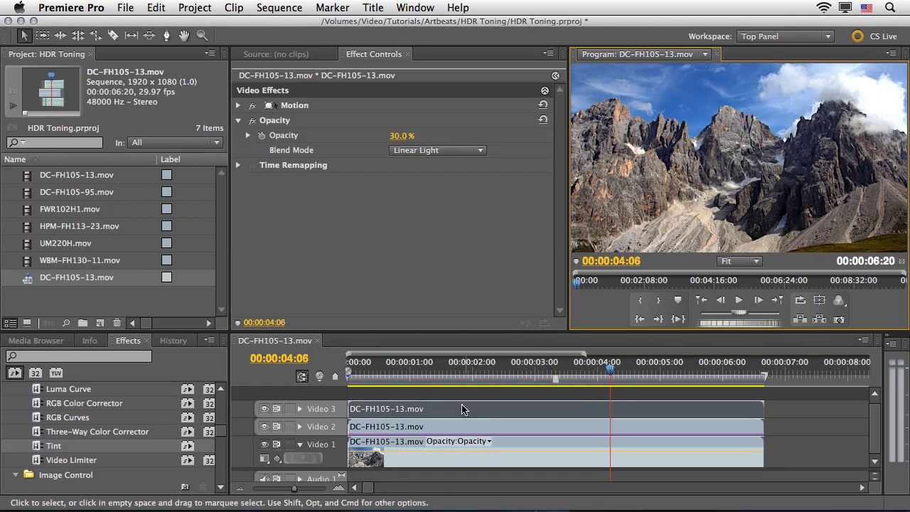
double_click(449, 462)
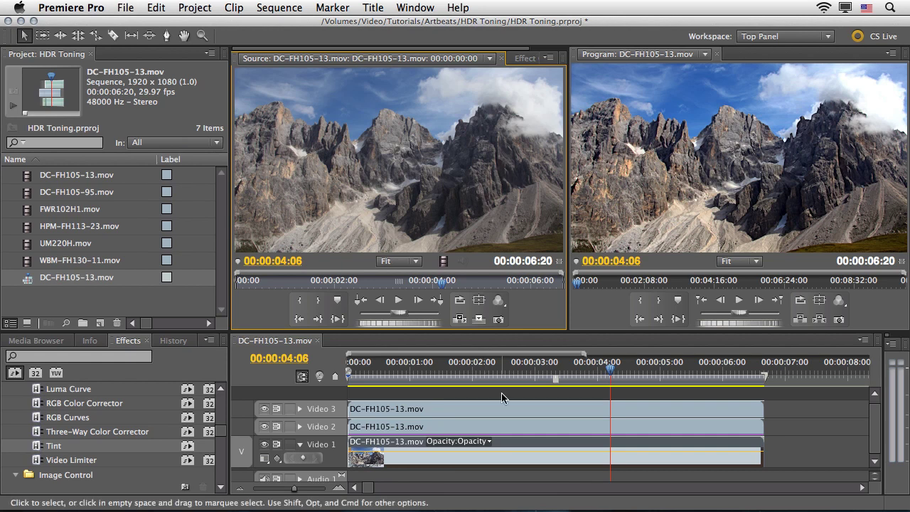
left_click(892, 55)
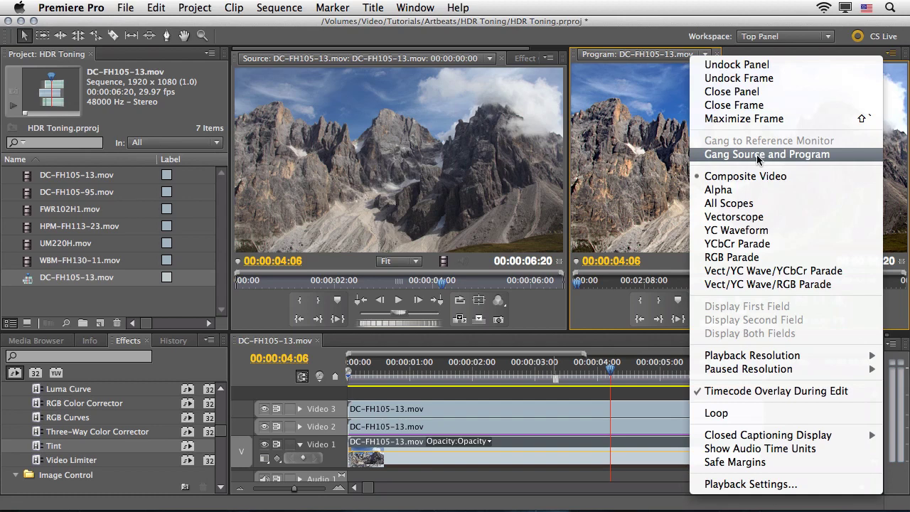
left_click(758, 155)
left_click_drag(377, 370, 490, 372)
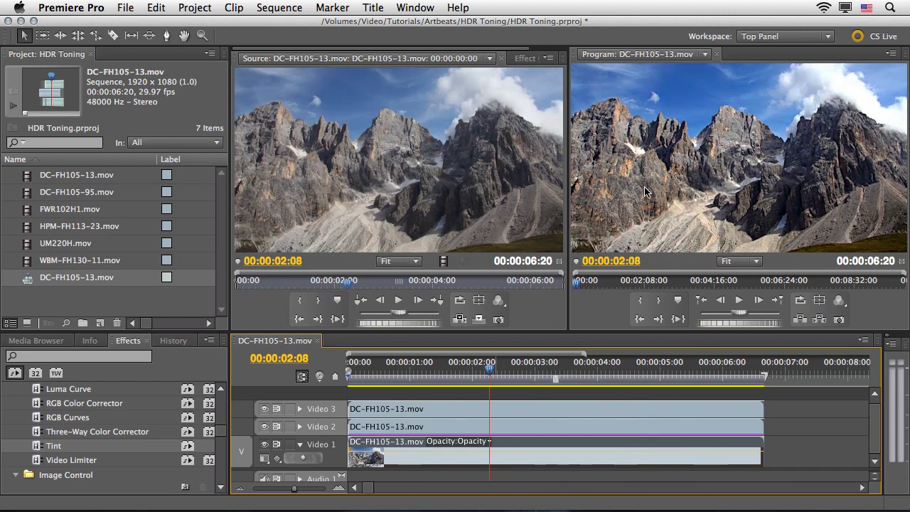
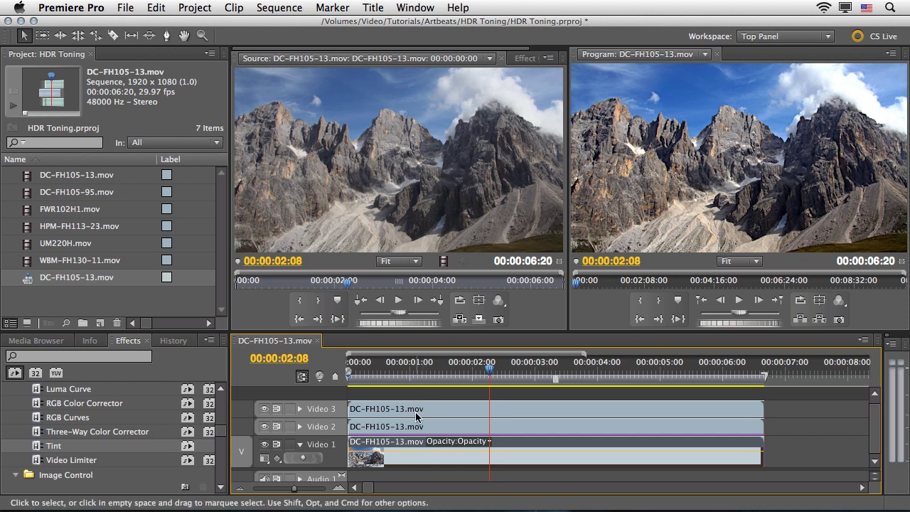
Step: Save the Video 2 clip's Opacity, Gaussian Blur, Invert and Tint settings as an effect preset named "HDR - V2"
left_click(364, 429)
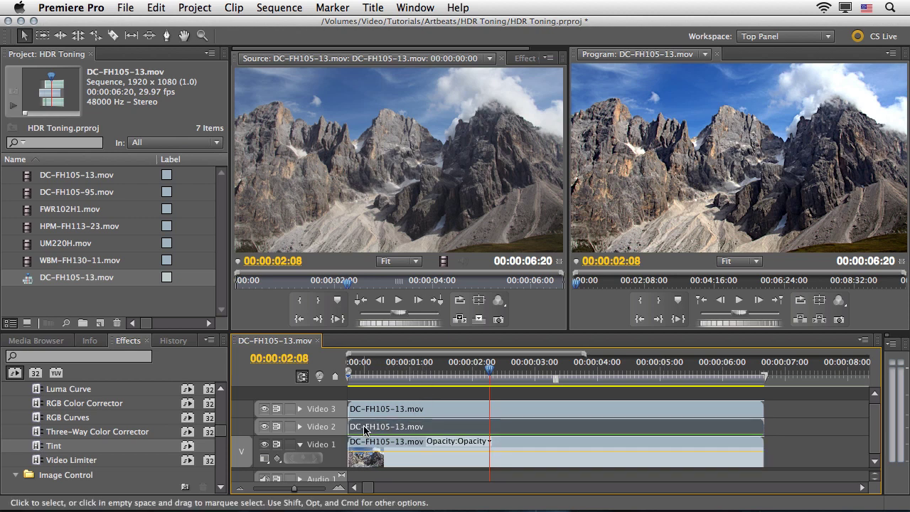
left_click(526, 58)
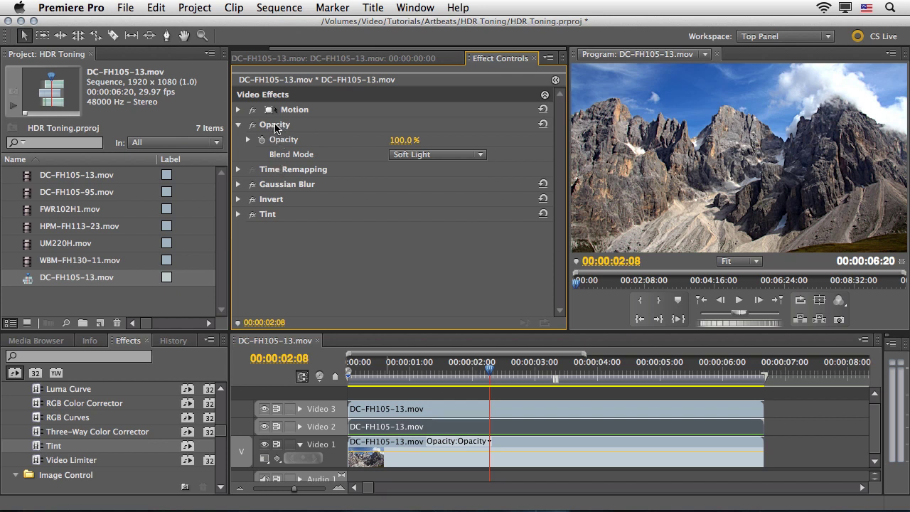
left_click(275, 128)
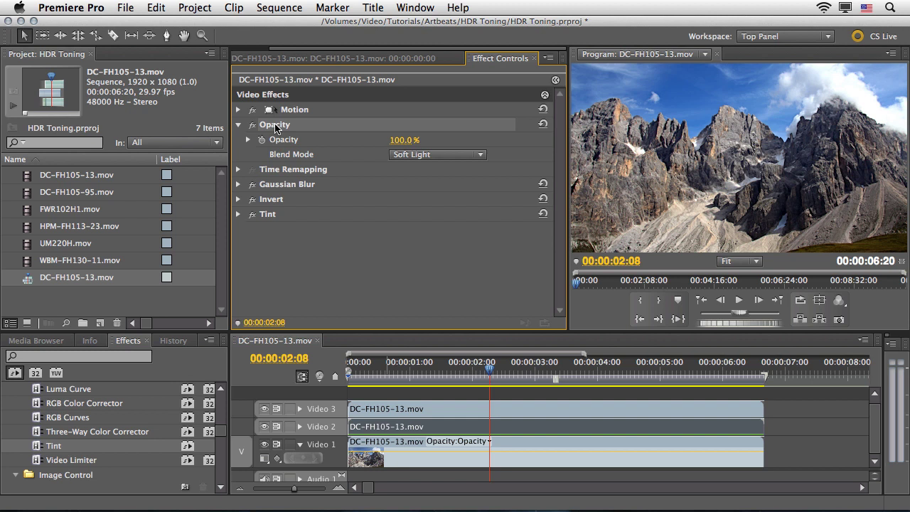
left_click(276, 188)
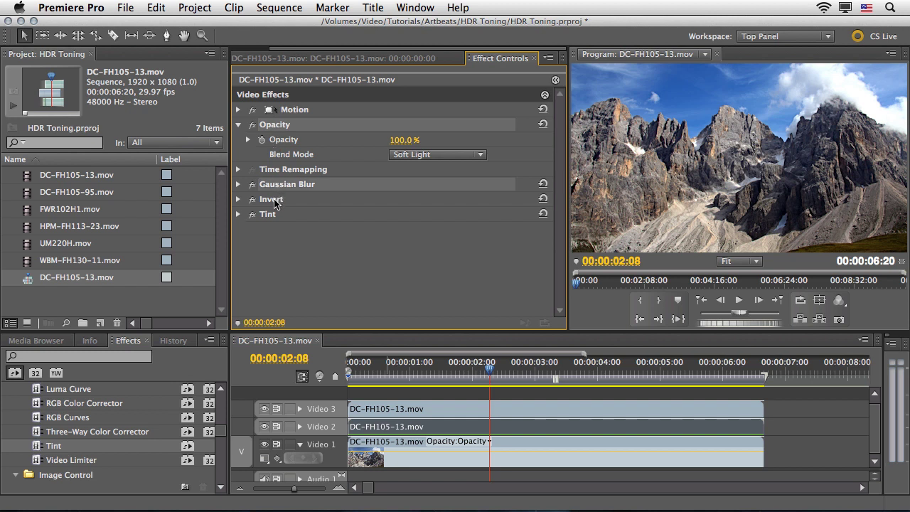
left_click(273, 200)
left_click(270, 216)
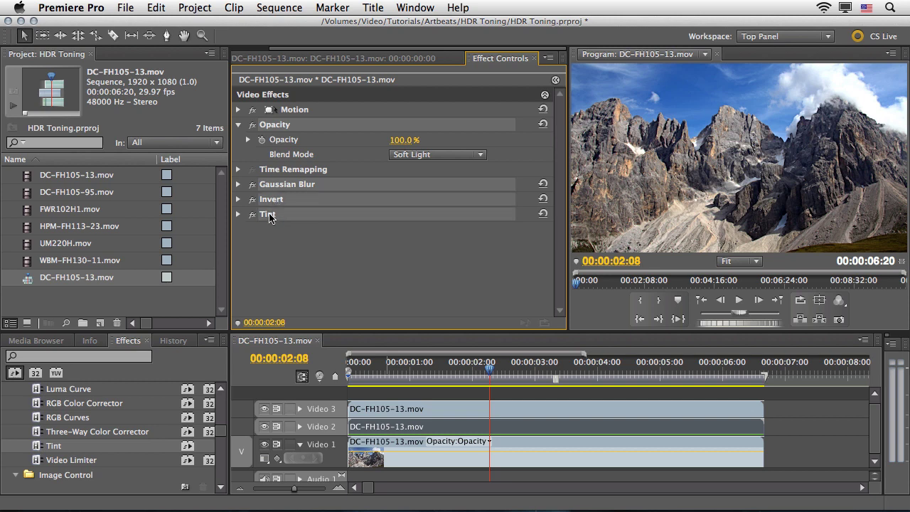
left_click(547, 59)
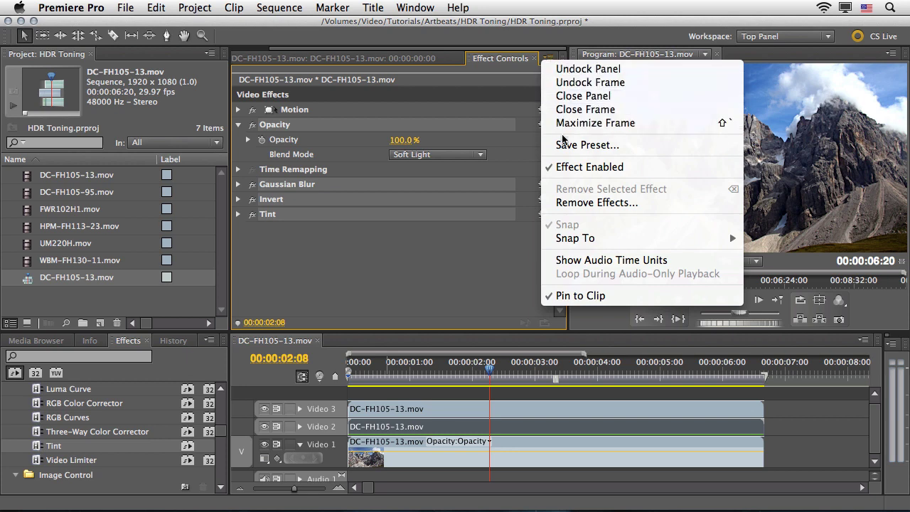
left_click(591, 146)
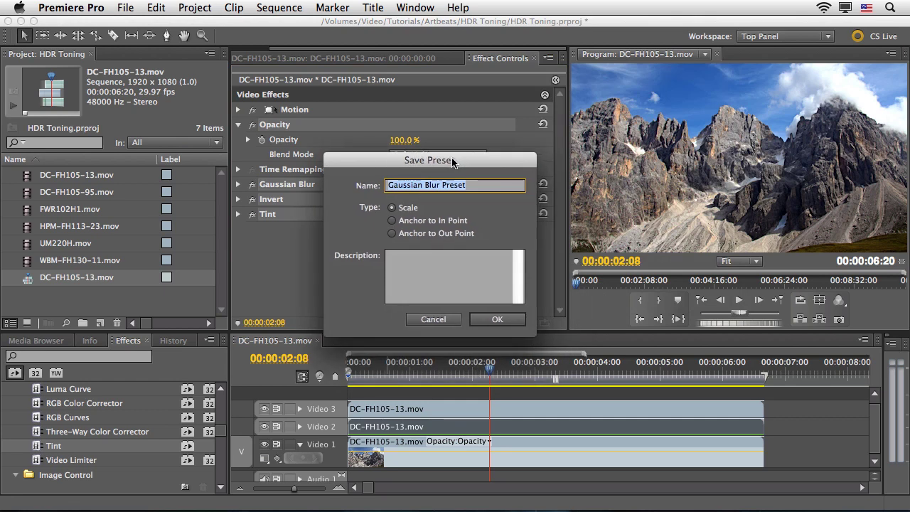
type("HDR - V2")
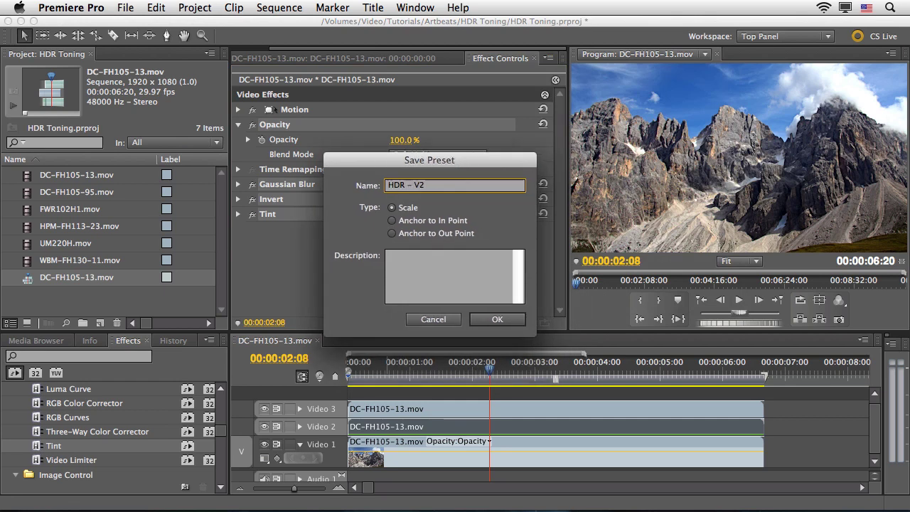
left_click(497, 320)
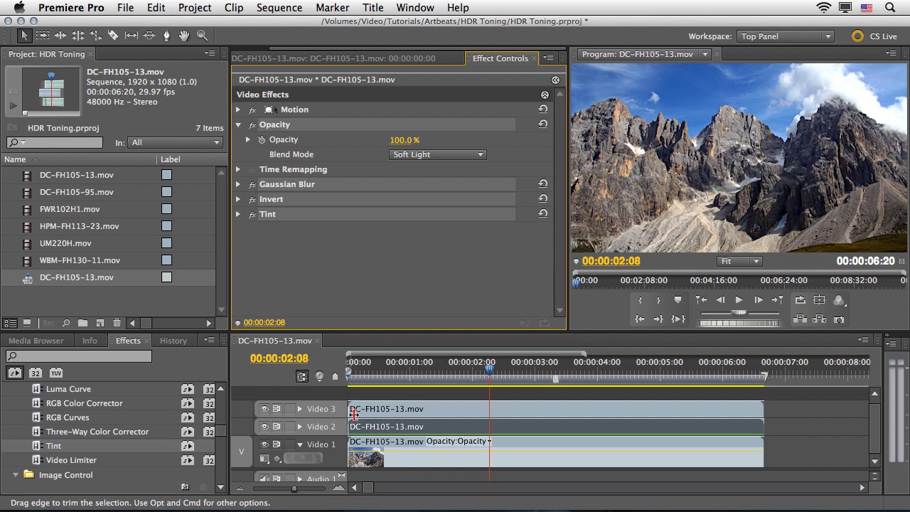
Step: Save the Video 3 clip's Opacity settings as an effect preset named "HDR - V3"
left_click(377, 412)
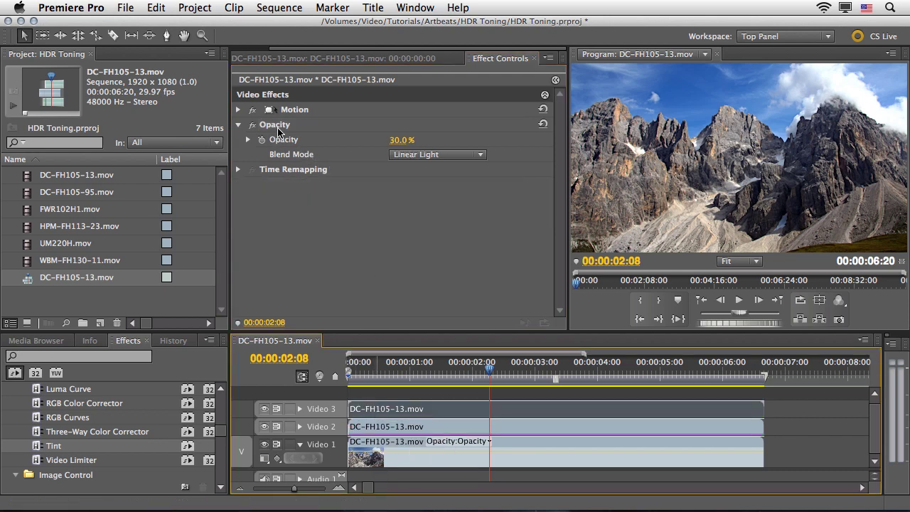
left_click(274, 125)
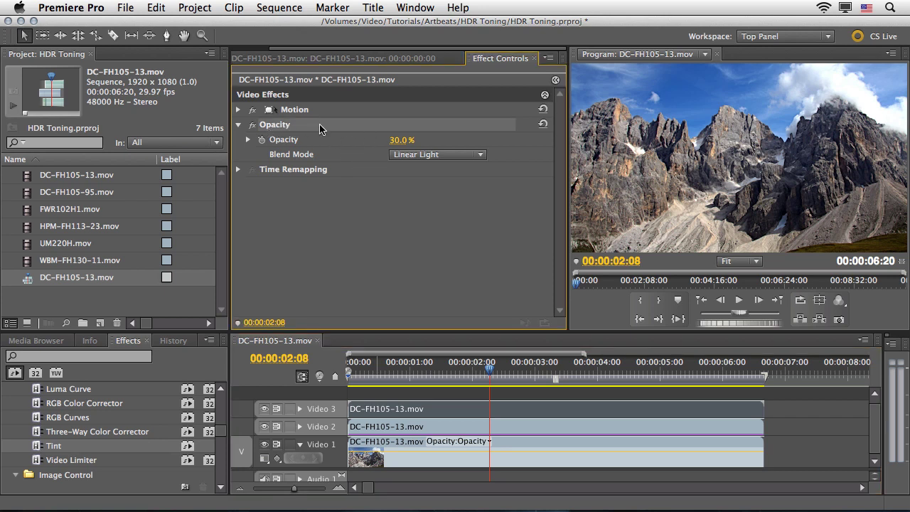
left_click(548, 58)
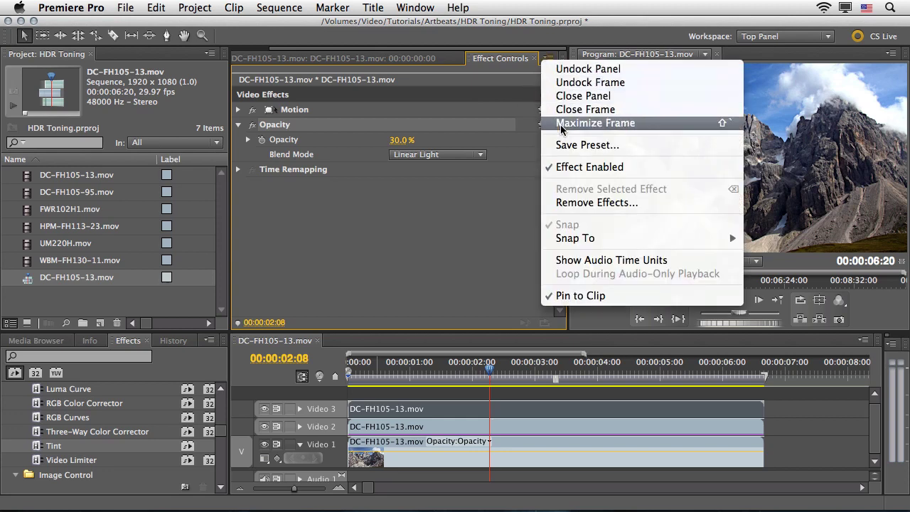
left_click(564, 145)
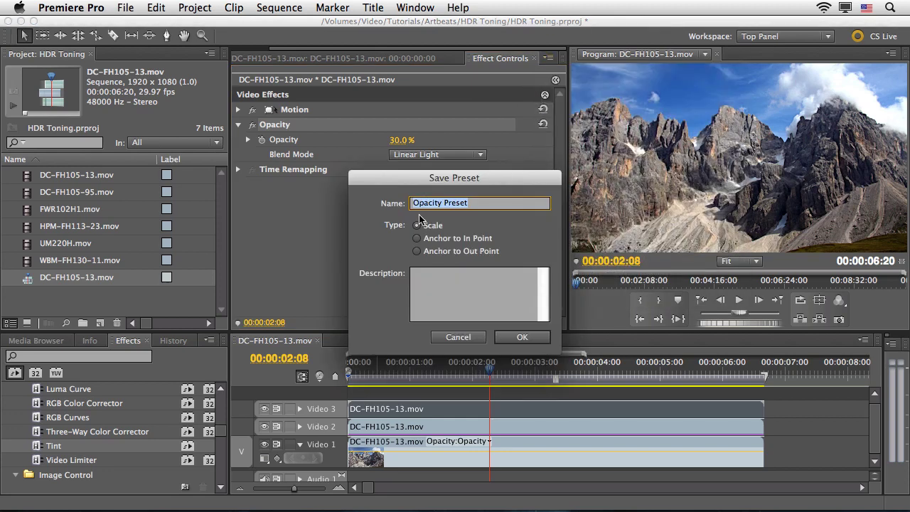
type("HDR - V3")
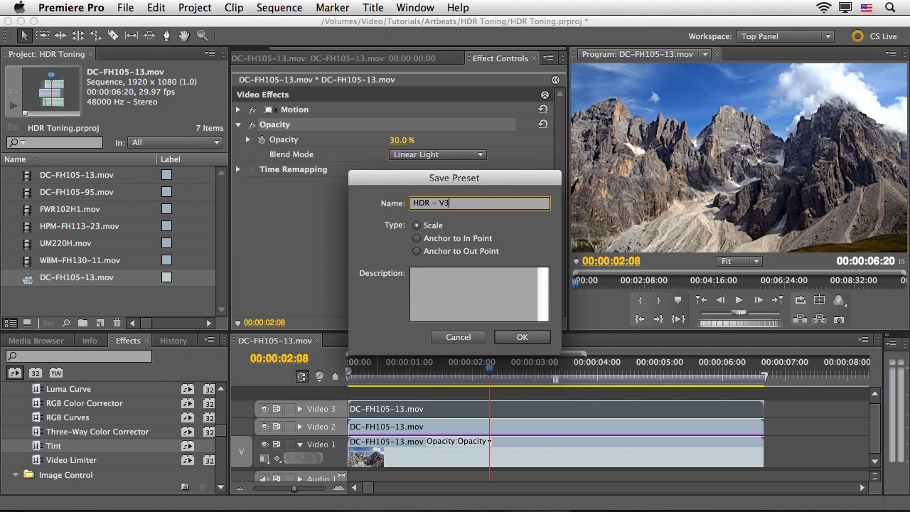
left_click(502, 338)
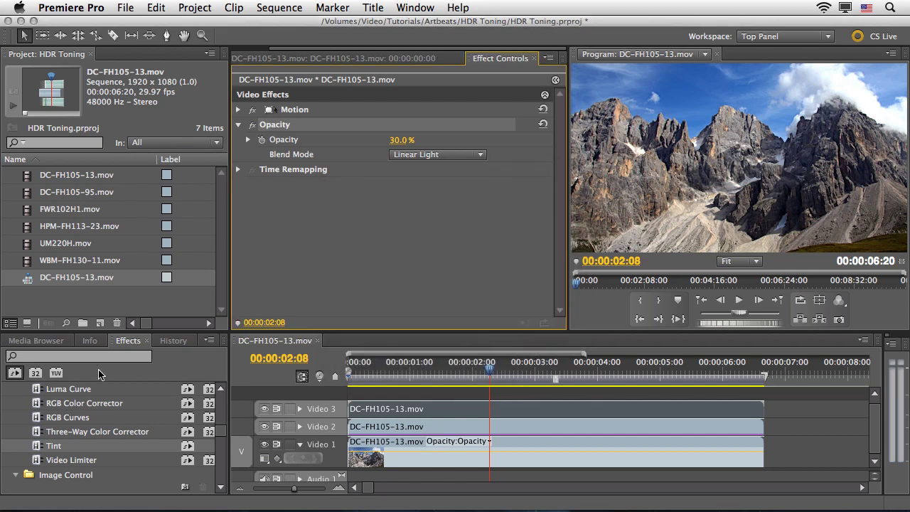
Step: Show the saved HDR presets in the effects list and add DC-FH105-95.mov to Video 1 shortly after the mountain clip
left_click(15, 374)
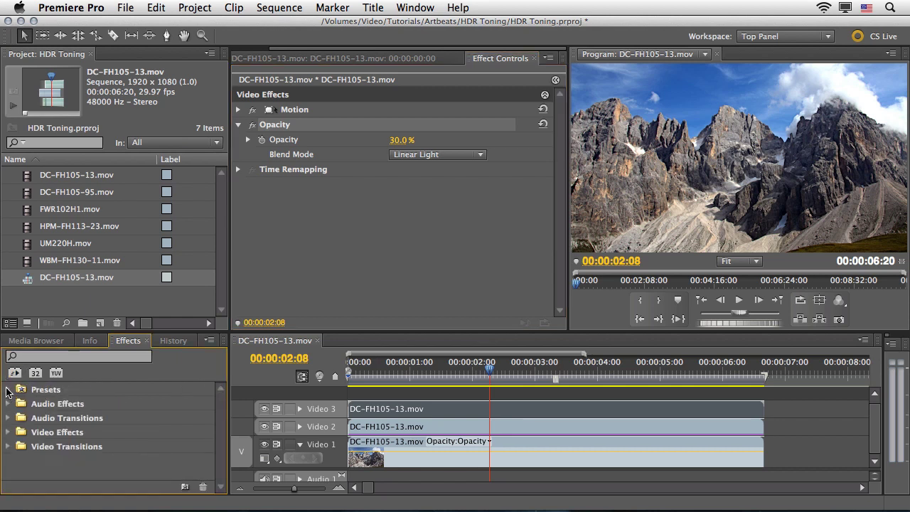
left_click(7, 390)
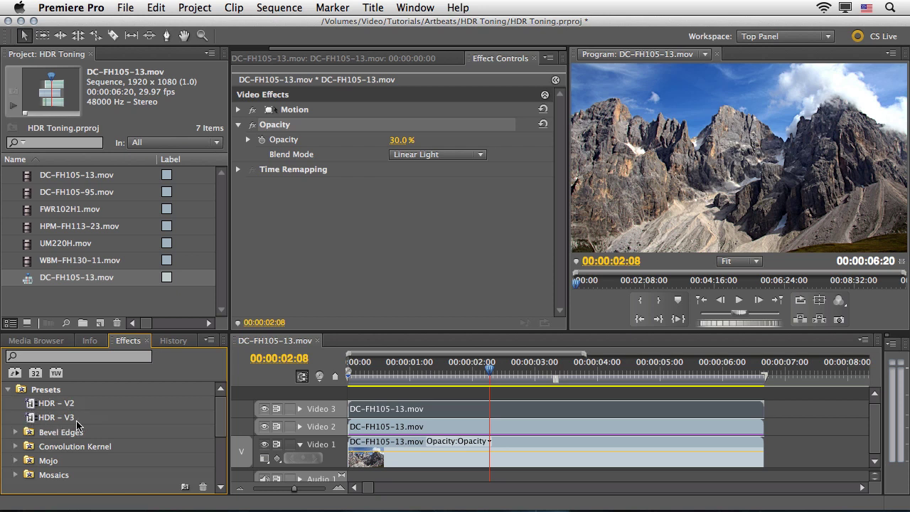
left_click(240, 488)
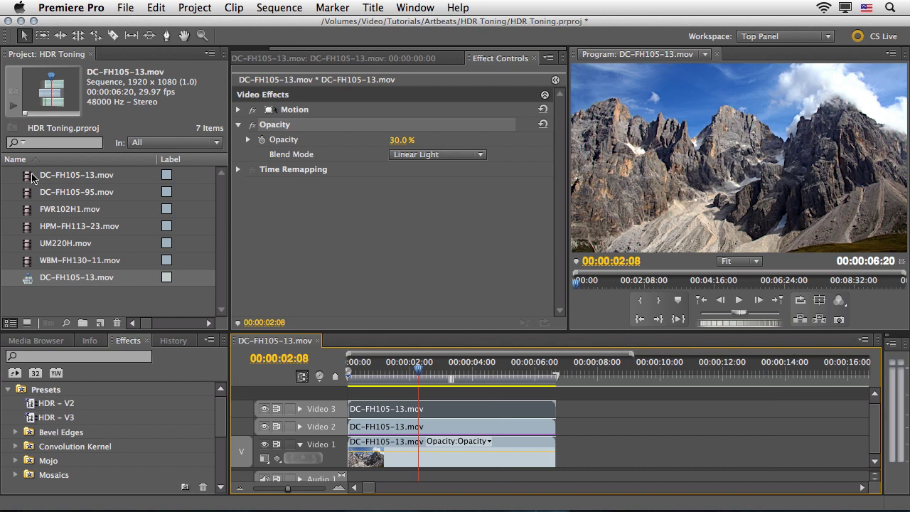
left_click(29, 196)
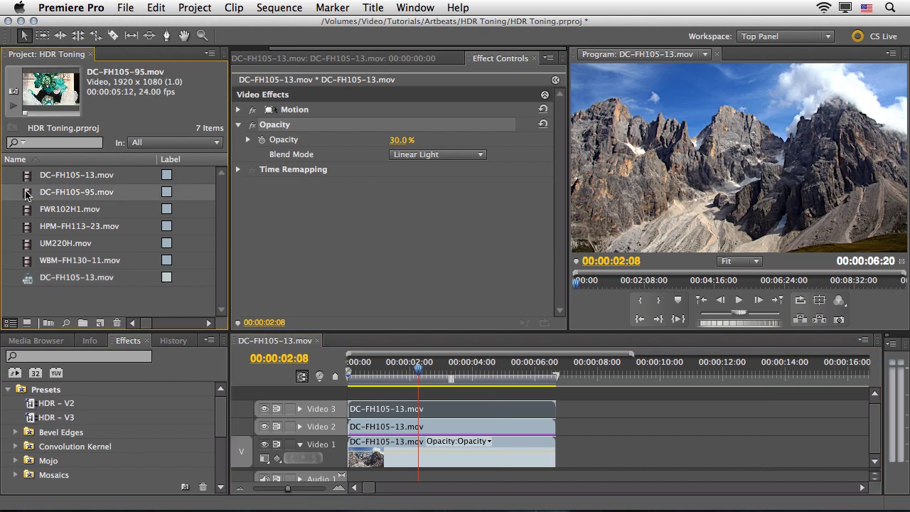
left_click_drag(27, 195, 576, 444)
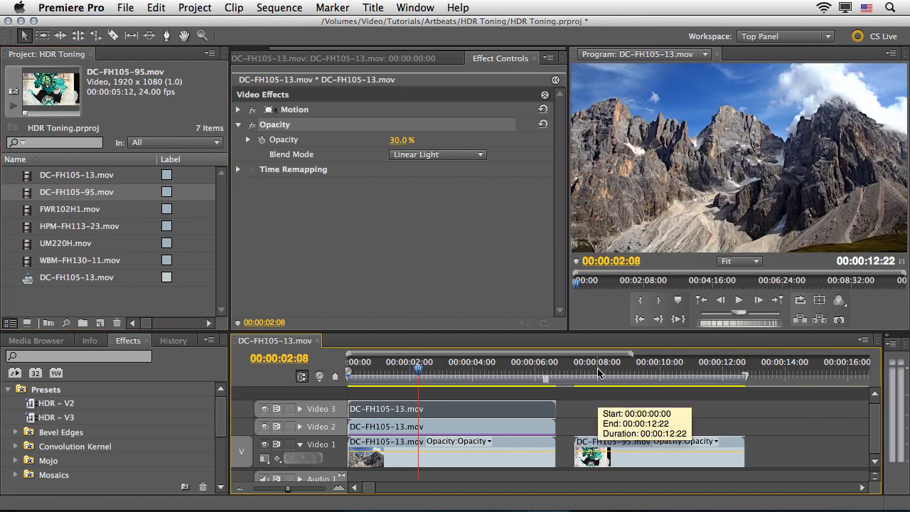
Step: Copy the DC-FH105-95.mov clip from Video 1 onto Video 2 and Video 3, aligned with its start at 00:00:07:08
left_click(603, 370)
left_click_drag(603, 370, 576, 378)
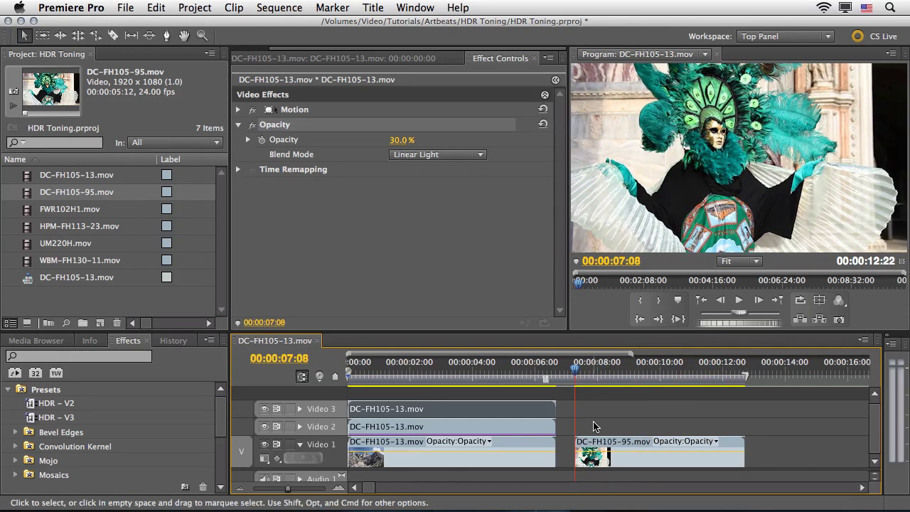
left_click(599, 447)
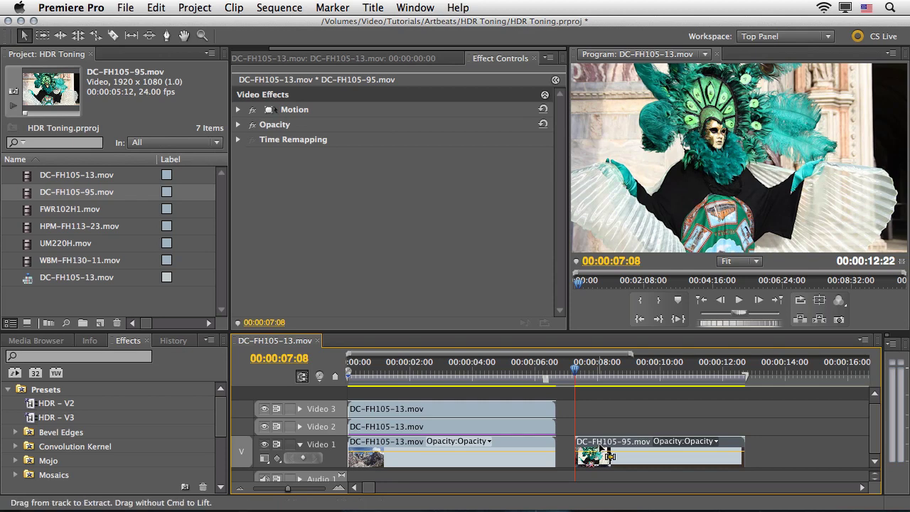
mouse_move(577, 370)
left_mouse_down()
mouse_move(567, 372)
mouse_move(576, 370)
left_mouse_up()
key("super+v")
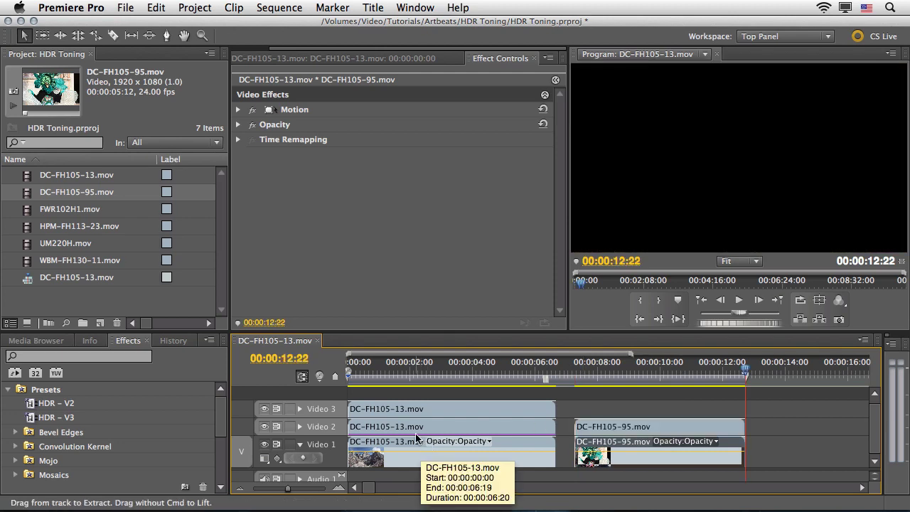
left_click(577, 375)
left_click(575, 373)
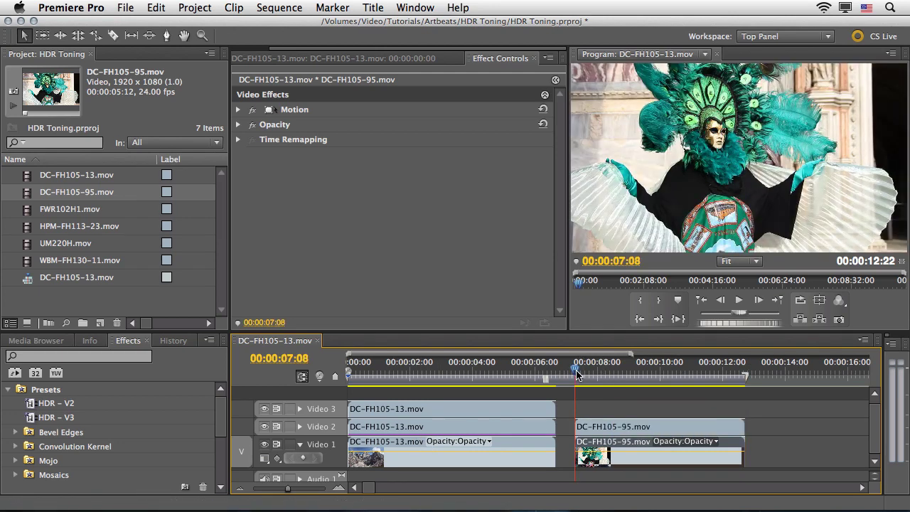
left_click(334, 429)
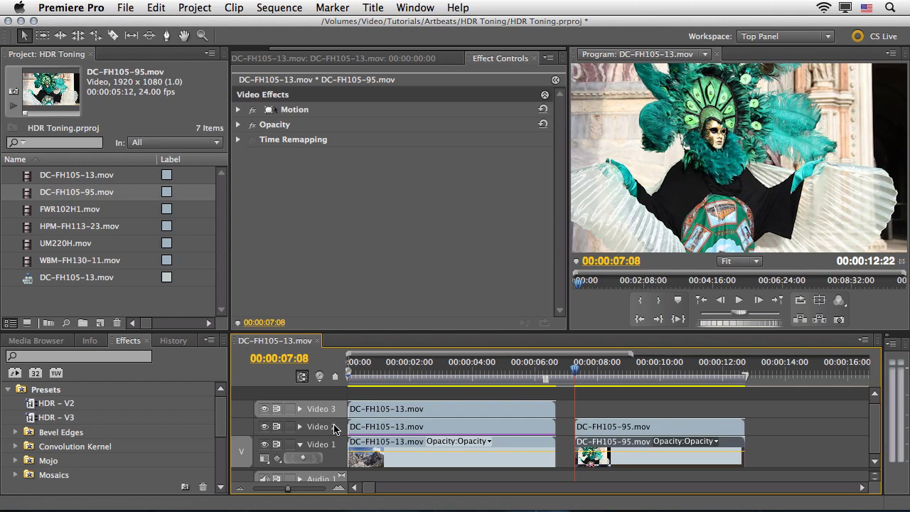
key("super+v")
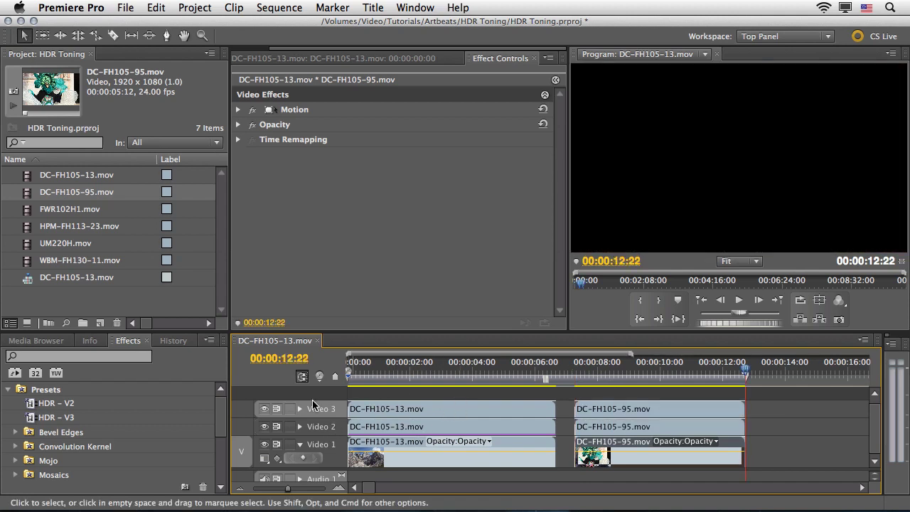
left_click(577, 372)
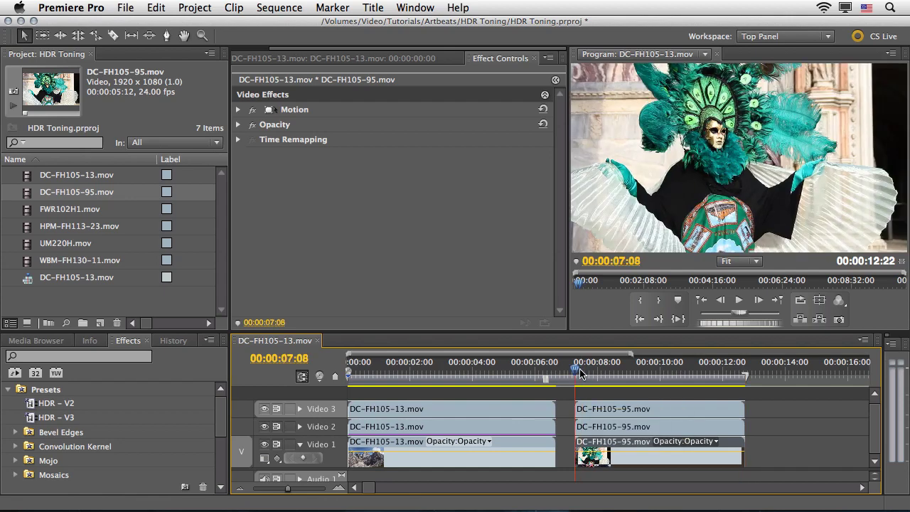
Step: Apply the HDR - V2 preset to the Video 2 copy of DC-FH105-95.mov and HDR - V3 to the Video 3 copy
left_click(592, 427)
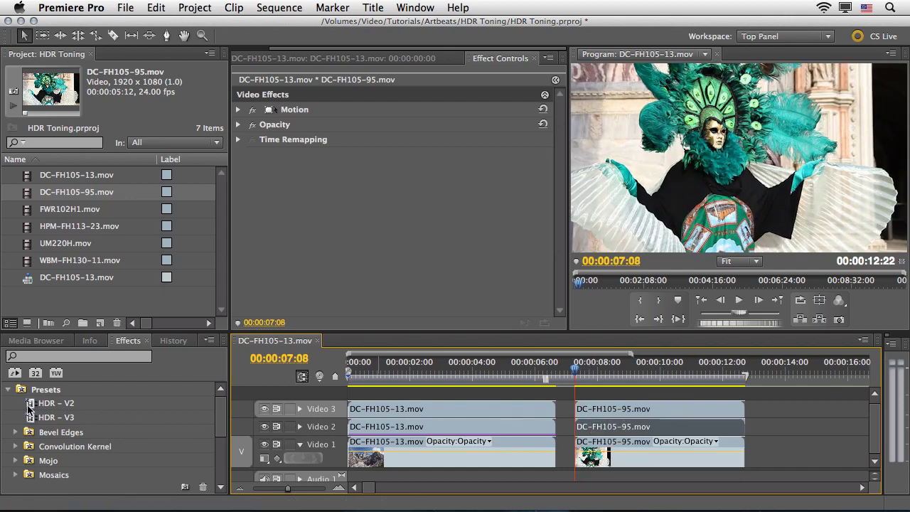
left_click(29, 406)
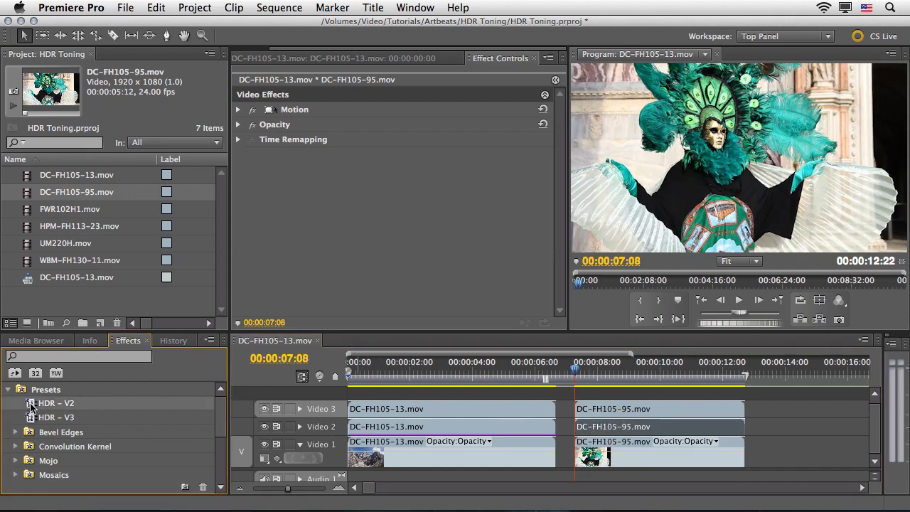
left_click_drag(30, 406, 595, 427)
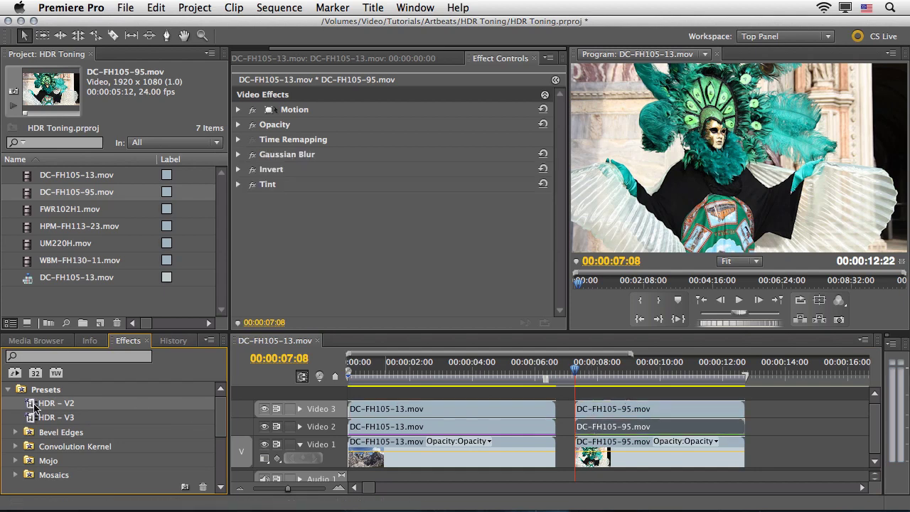
left_click_drag(32, 419, 595, 411)
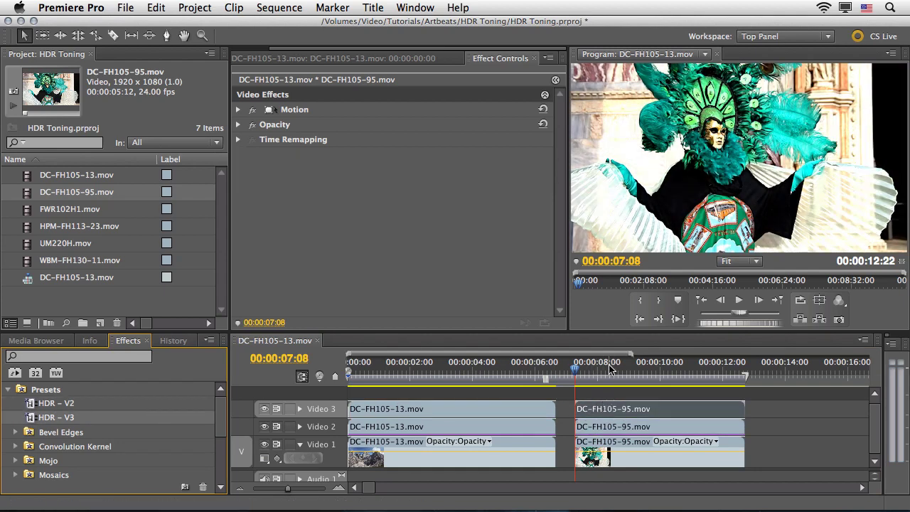
Step: Compare the original DC-FH105-95.mov with the toned result, and set its Video 3 copy to Soft Light at 30% opacity
double_click(618, 463)
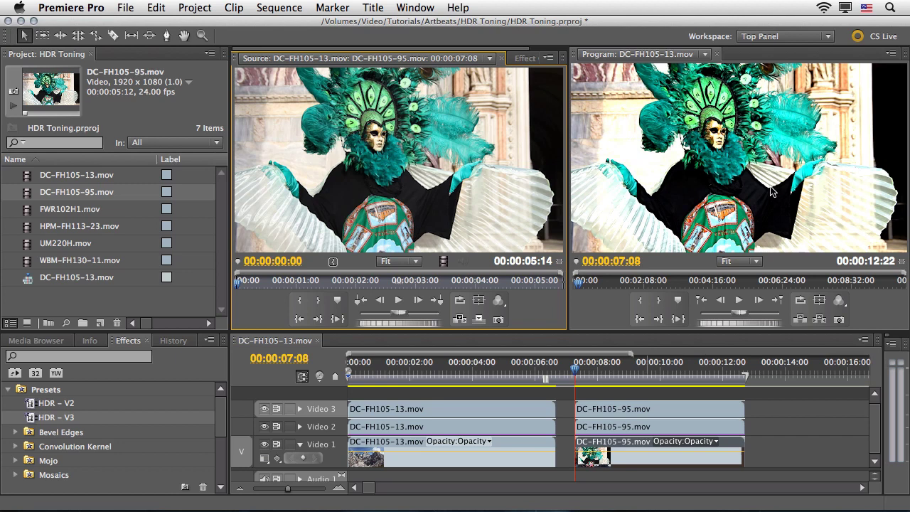
left_click(625, 427)
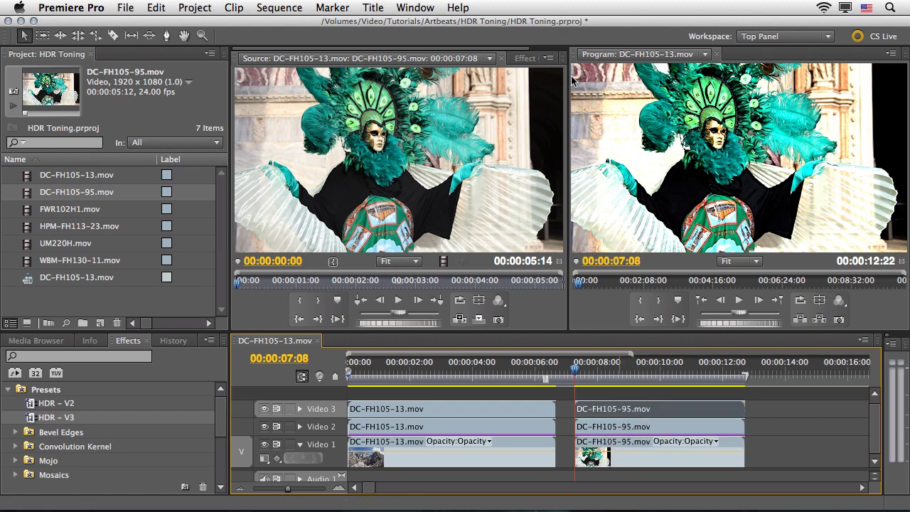
left_click(519, 60)
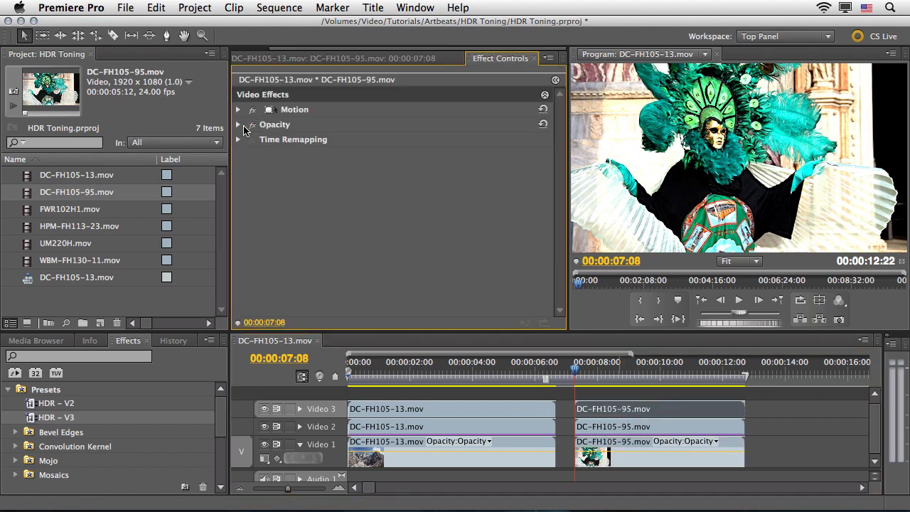
left_click(239, 125)
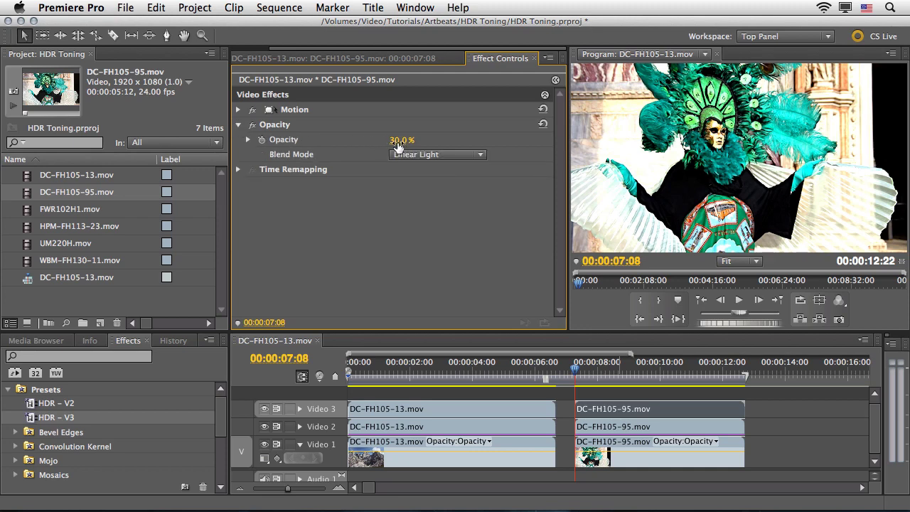
left_click_drag(400, 140, 341, 140)
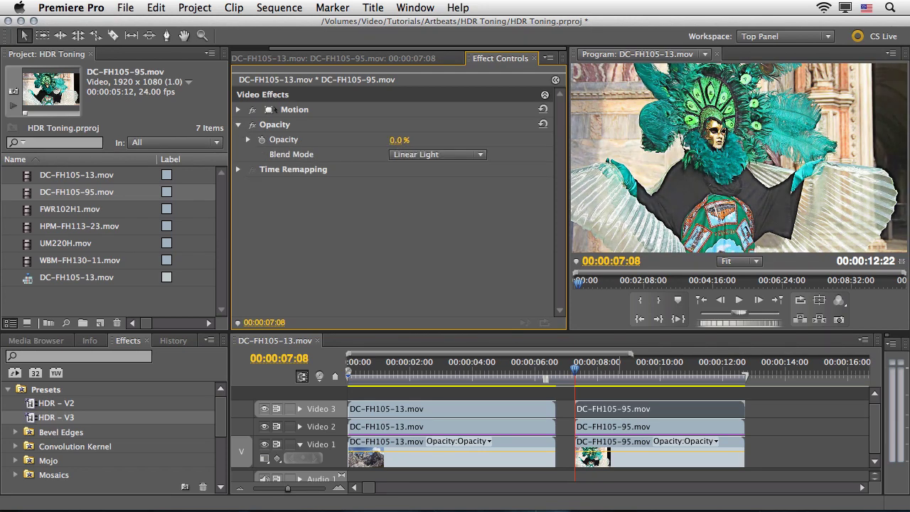
left_click_drag(398, 140, 419, 141)
left_click(435, 155)
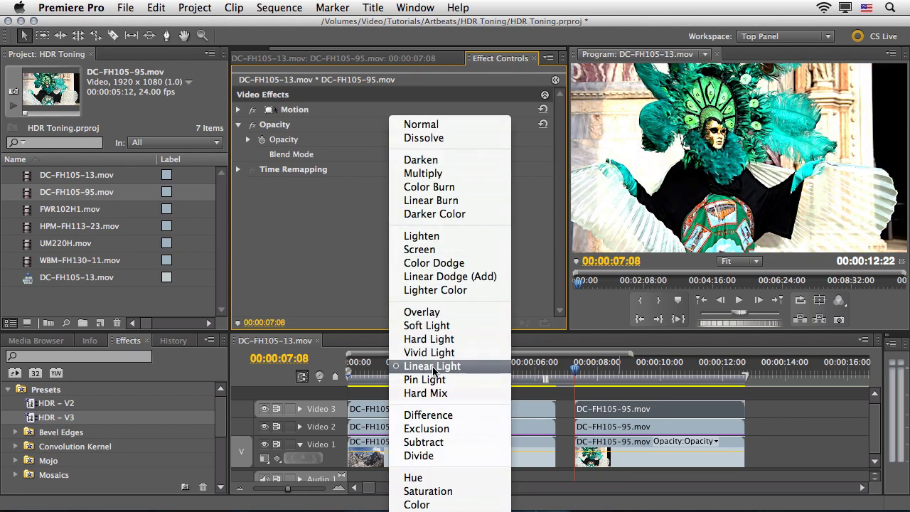
left_click(429, 325)
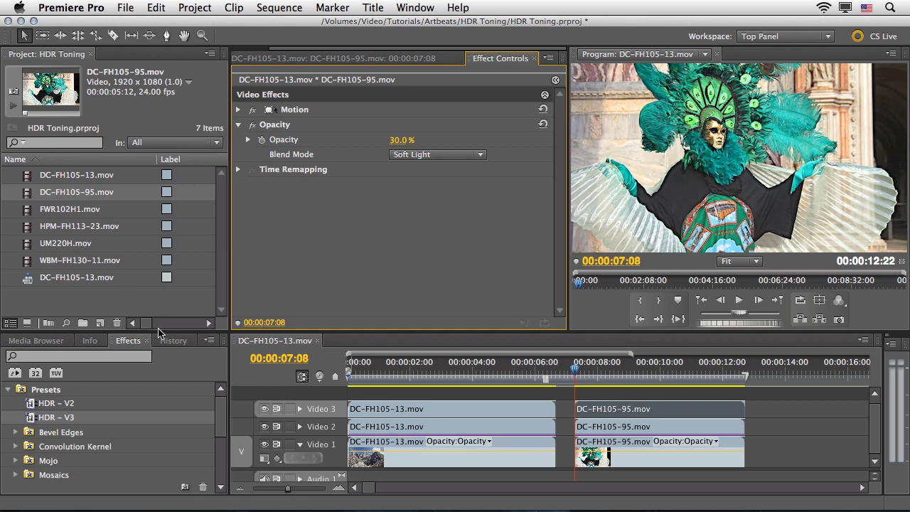
Step: Automate FWR102H1, WBM-FH130-11, UM220H and HPM-FH113-23 to the end of Video 1 at 00:00:12:22, sequentially in selection order with Insert Edit
left_click(241, 489)
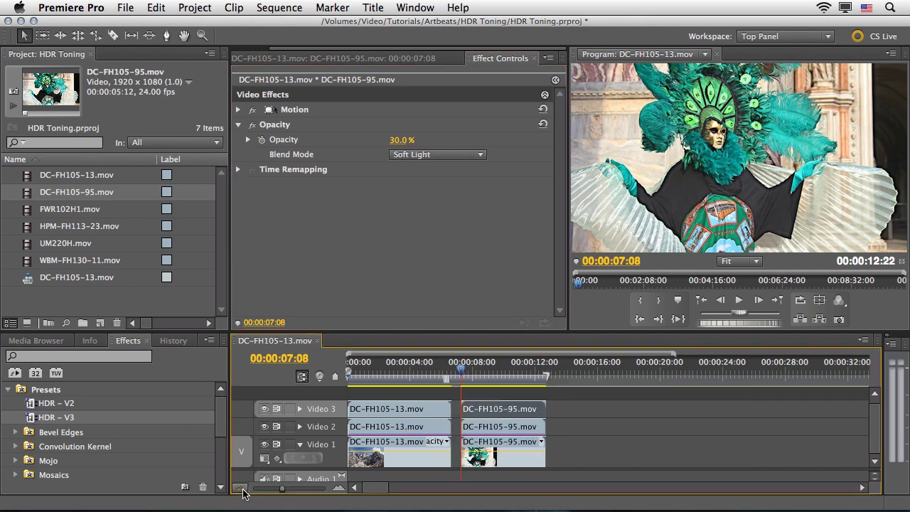
left_click(241, 489)
left_click(446, 371)
mouse_move(446, 371)
left_mouse_down()
mouse_move(436, 371)
mouse_move(448, 371)
left_mouse_up()
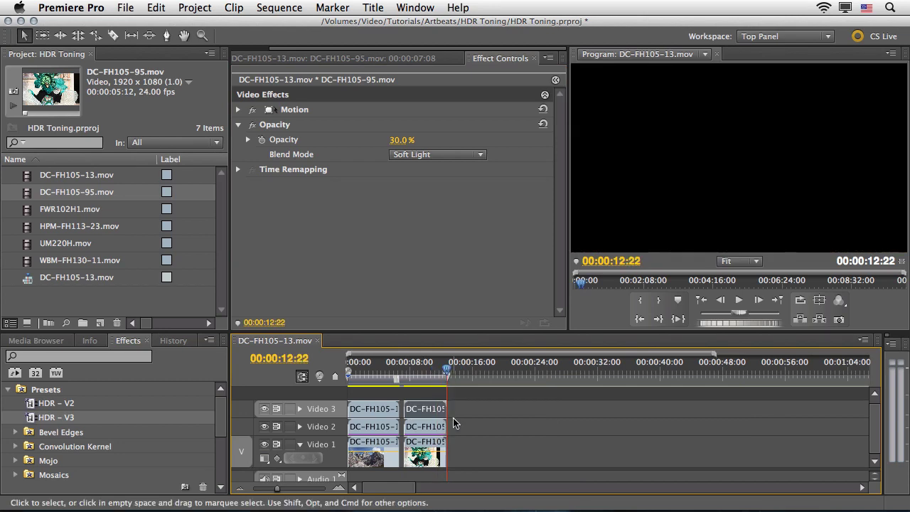
left_click(26, 227)
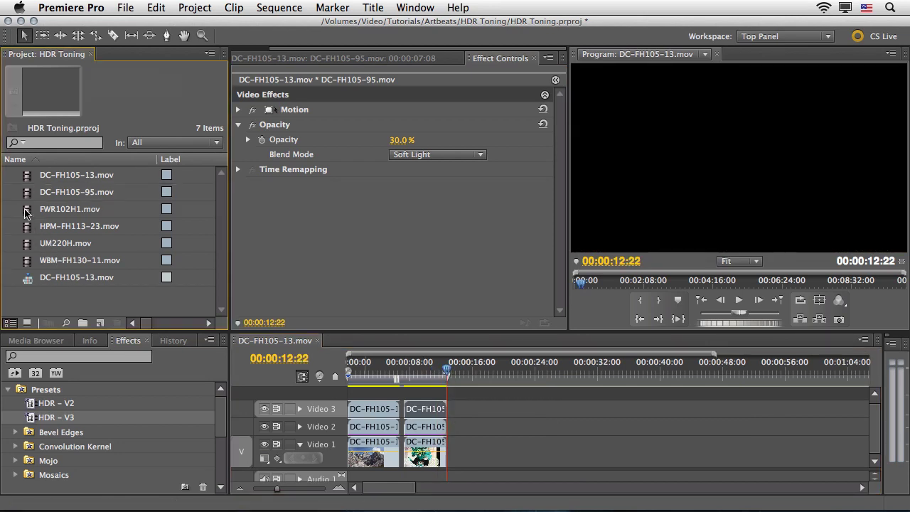
left_click(29, 212)
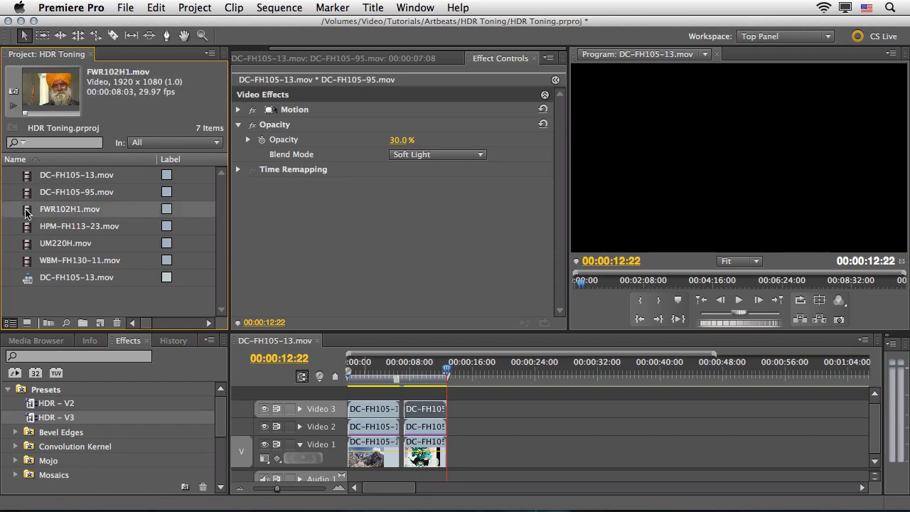
left_click(26, 266, "super")
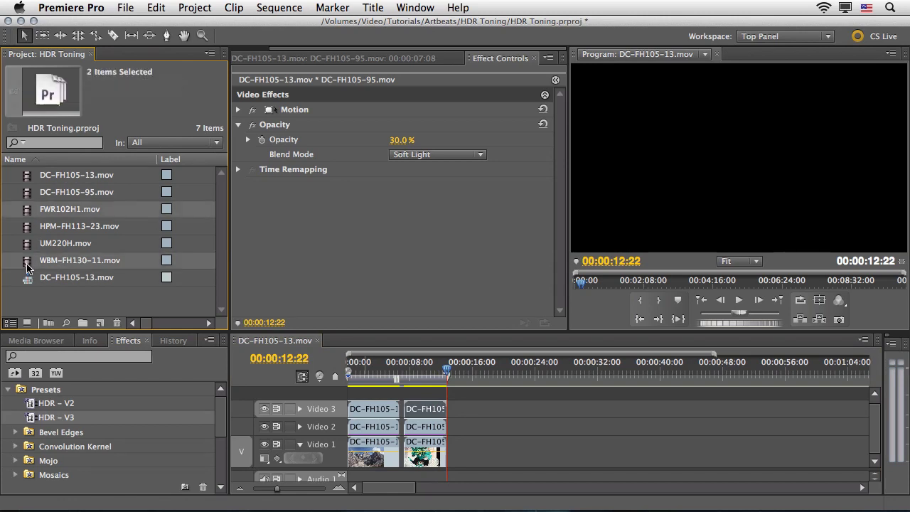
left_click(26, 247, "super")
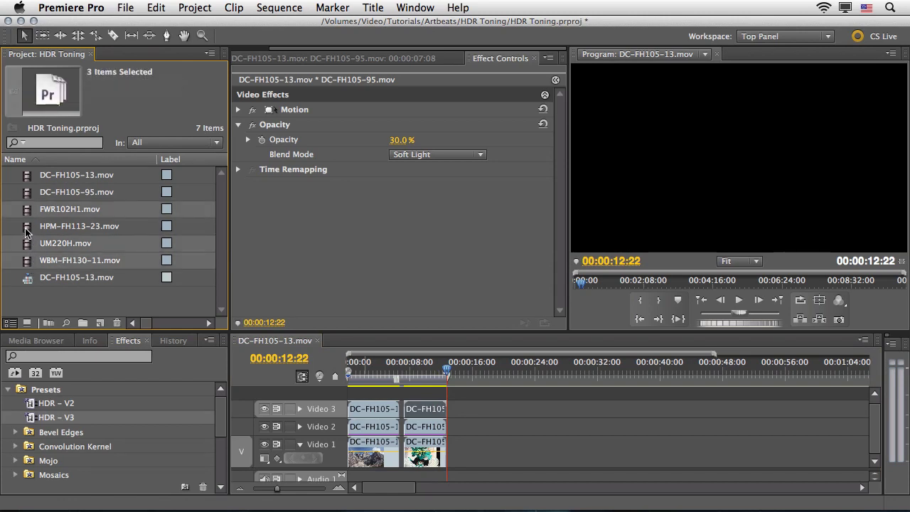
left_click(27, 227, "super")
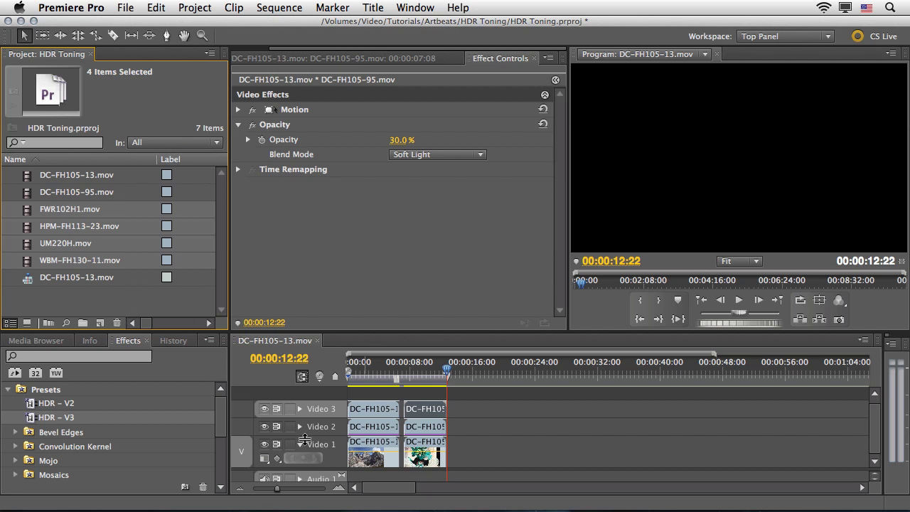
left_click(337, 456)
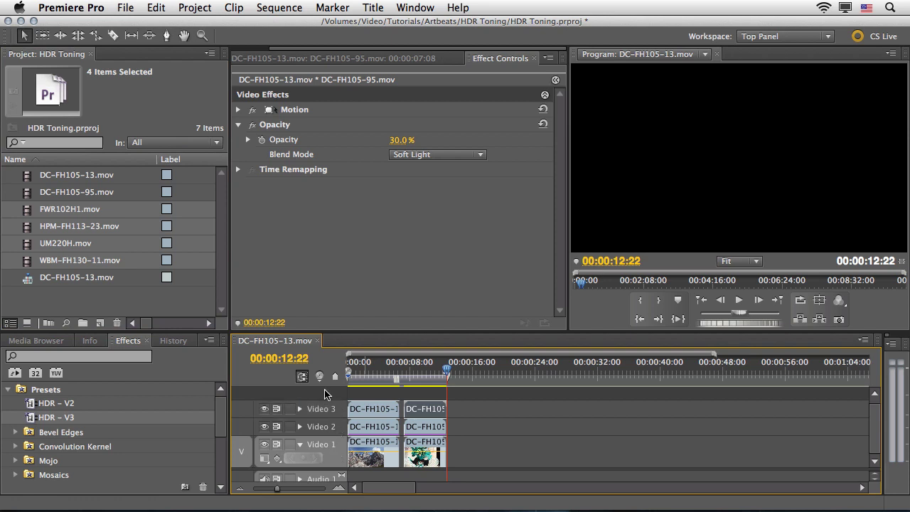
left_click(47, 325)
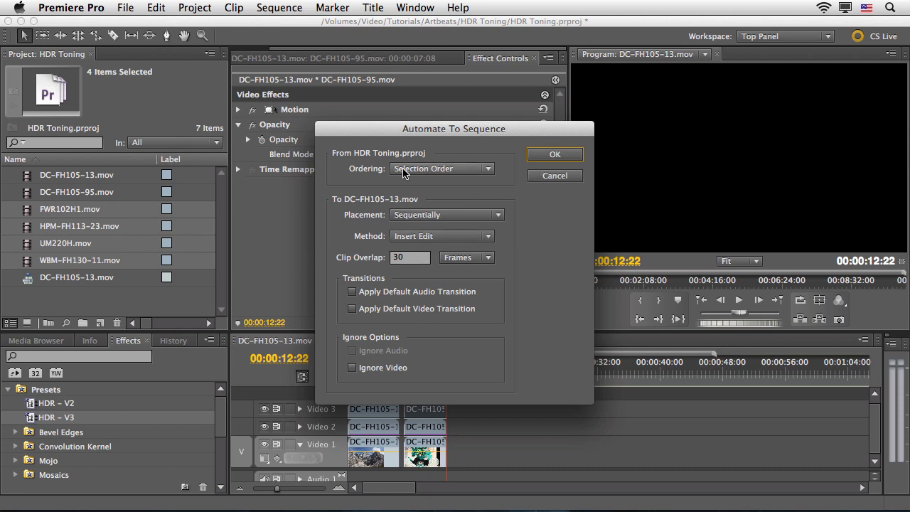
left_click(552, 155)
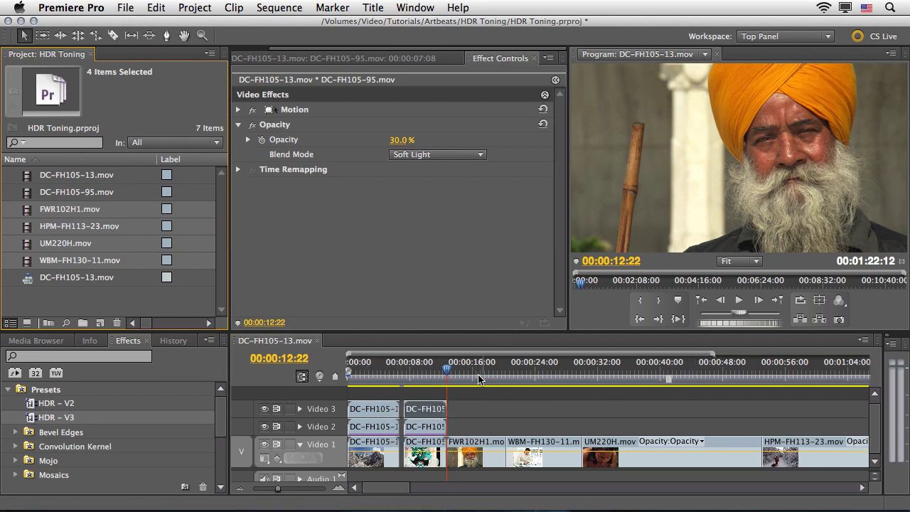
Step: Copy the FWR102H1, WBM-FH130-11, UM220H and HPM-FH113-23 clips from Video 1 onto Video 2 and Video 3, starting at 00:00:12:22
left_click_drag(468, 427, 790, 463)
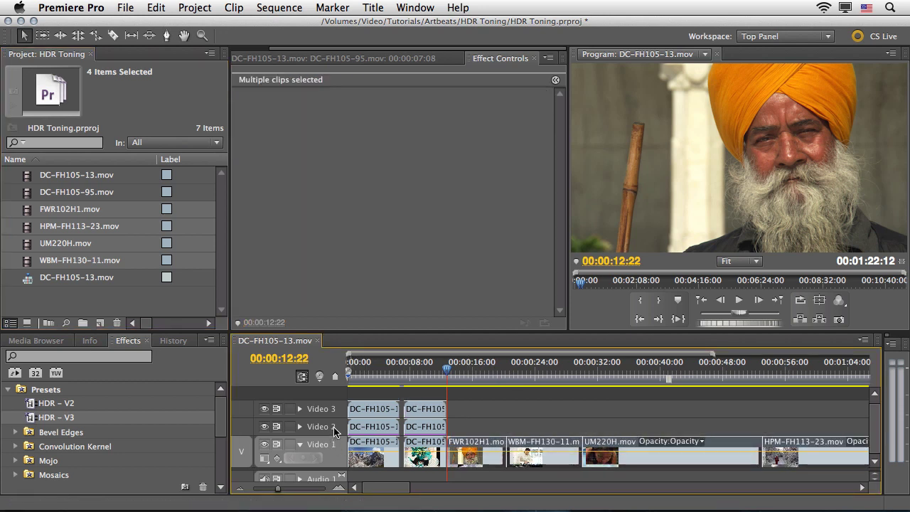
key("End")
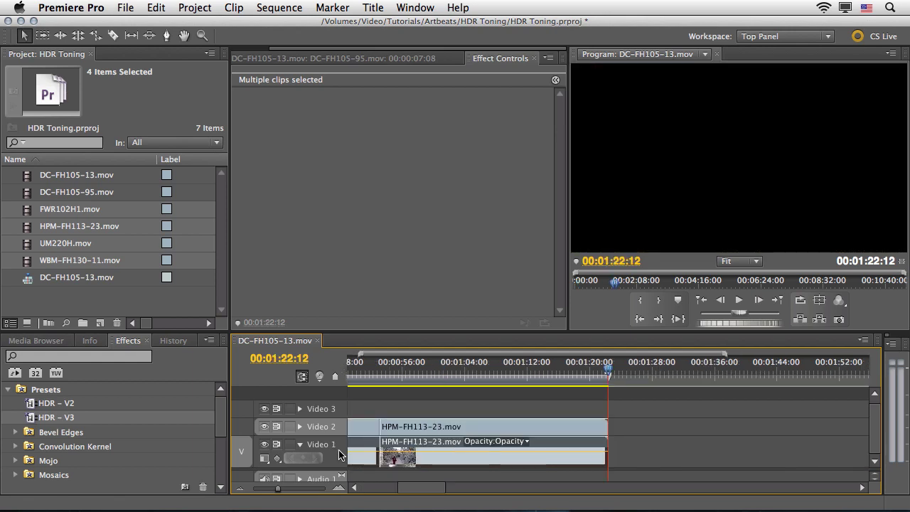
key("Up")
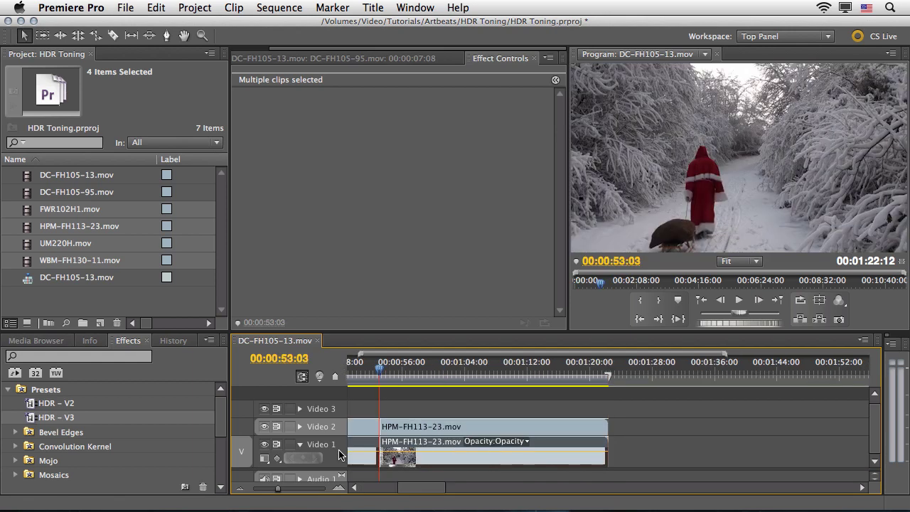
key("Up")
key("Up")
key("Up")
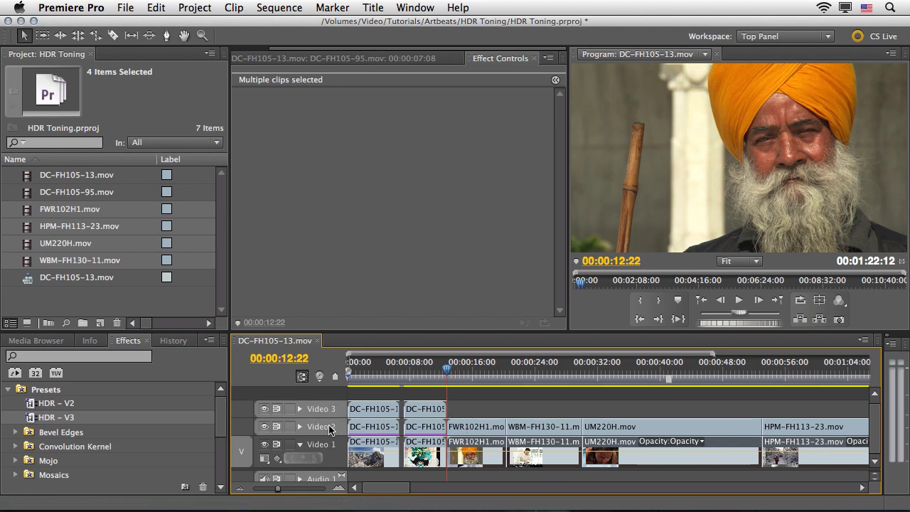
key("End")
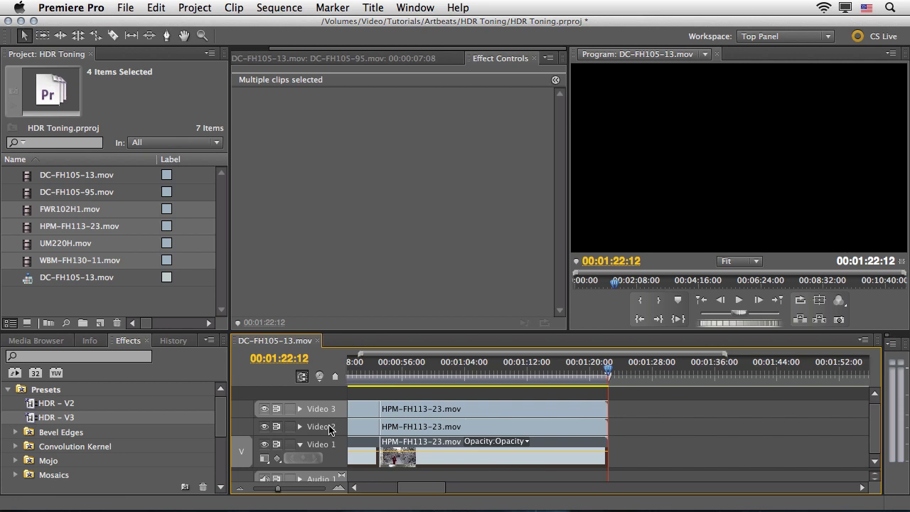
Step: Apply the HDR - V2 preset to the four new Video 2 copies and HDR - V3 to the four Video 3 copies
key("minus")
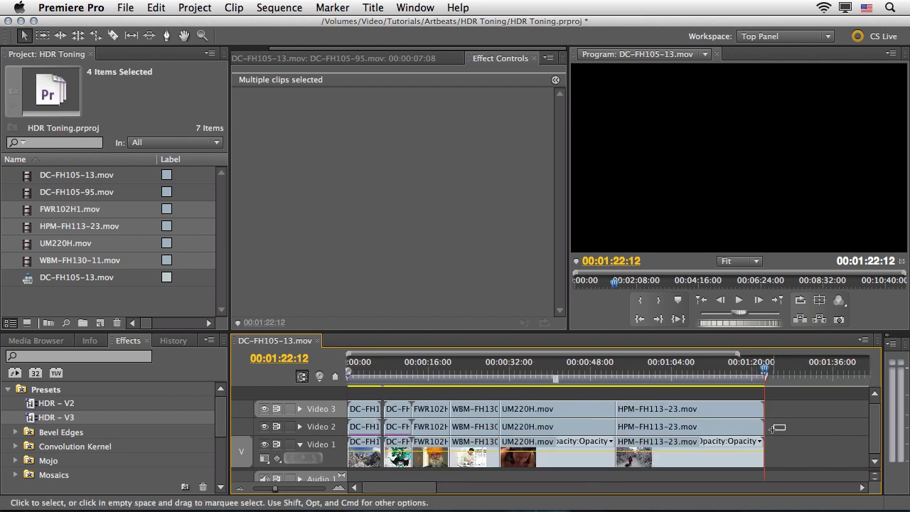
left_click_drag(785, 423, 430, 432)
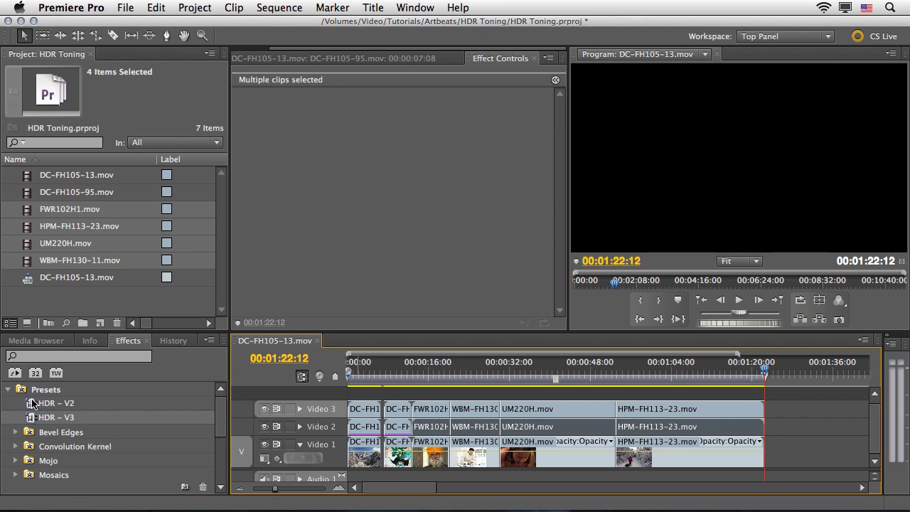
left_click_drag(34, 405, 434, 425)
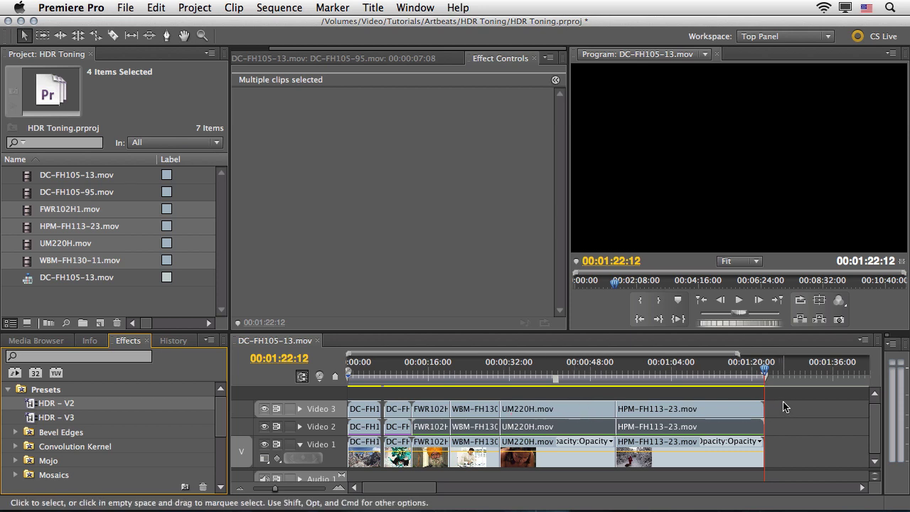
left_click_drag(783, 402, 429, 411)
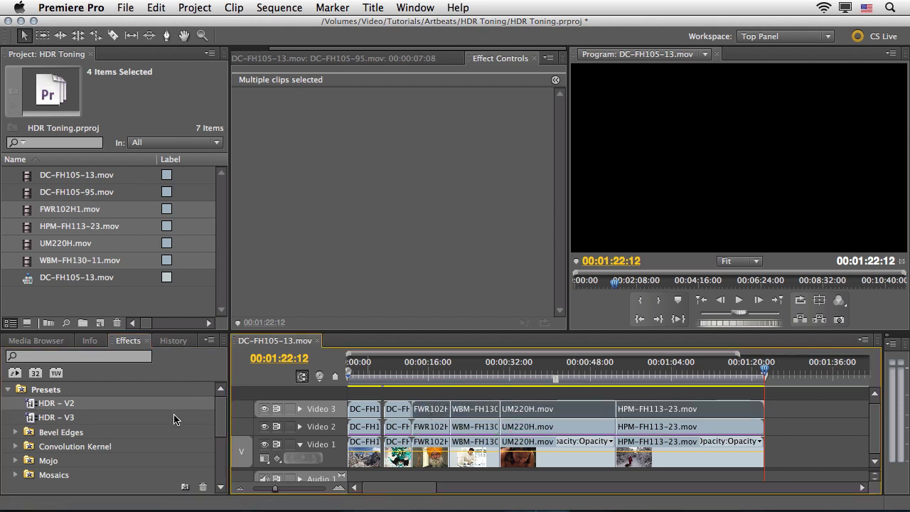
left_click_drag(35, 418, 432, 411)
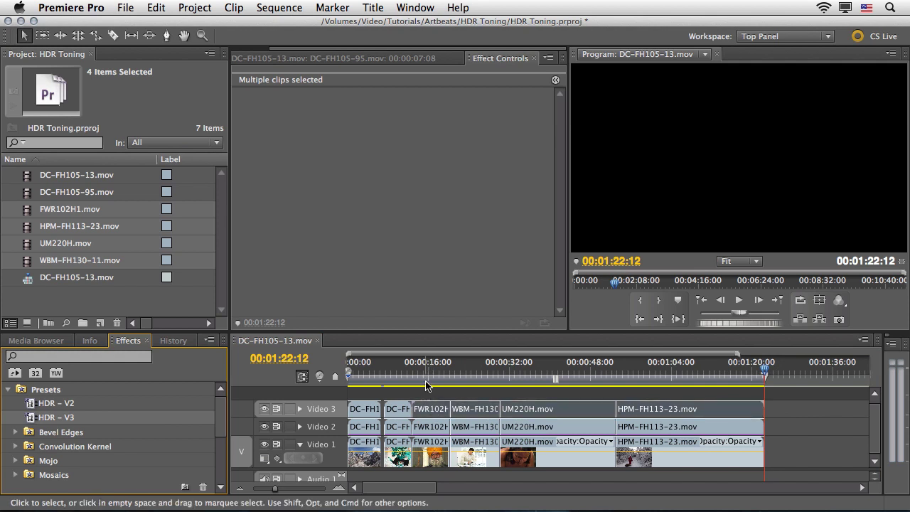
Step: Compare the original FWR102H1.mov with its toned result at 00:00:15:06 and play the toned version in a maximized Program monitor
left_click(425, 375)
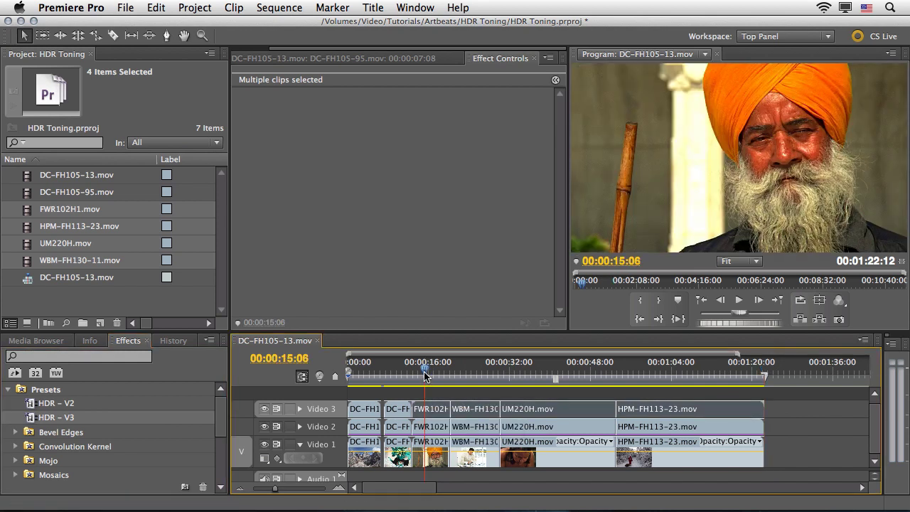
double_click(435, 465)
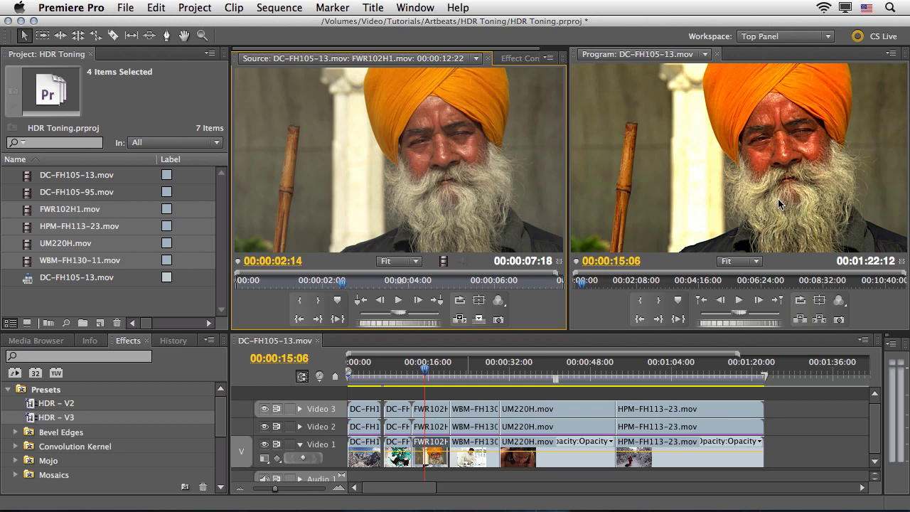
key("grave")
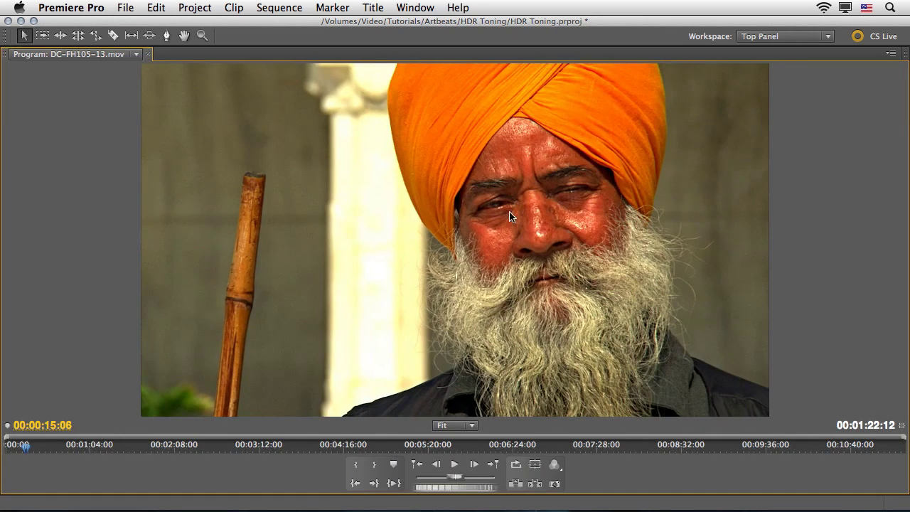
key("space")
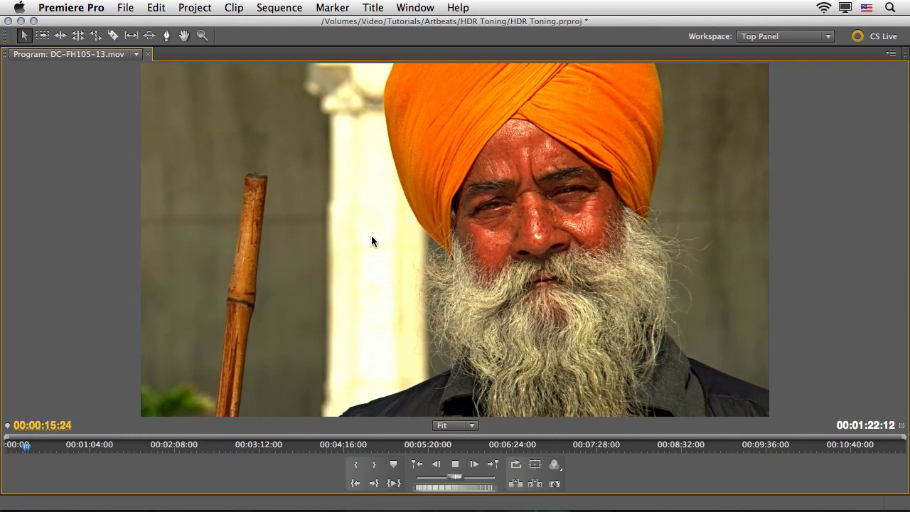
key("space")
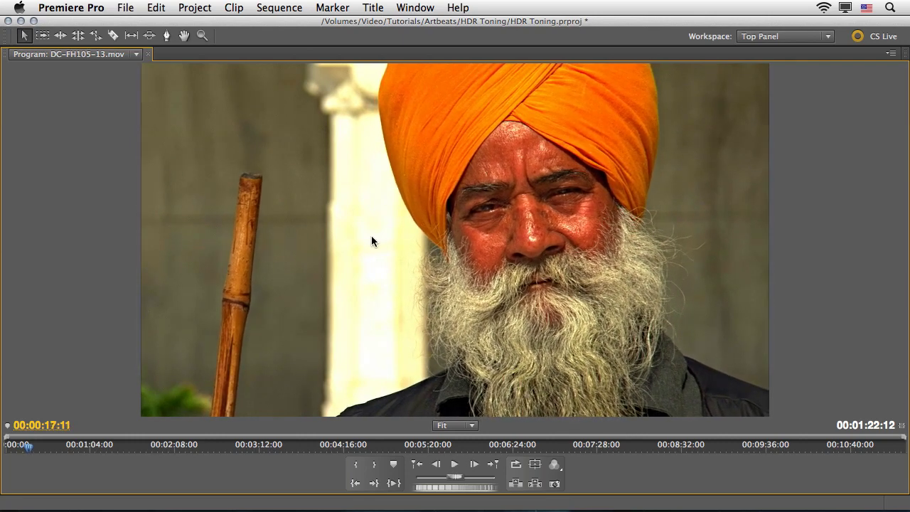
key("grave")
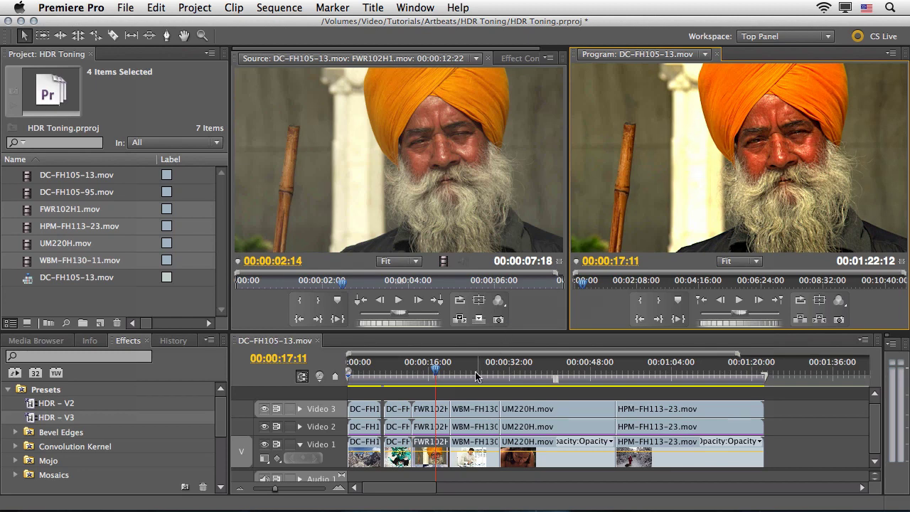
Step: Disable the Tint effect on the Video 2 copy of FWR102H1.mov and compare the toned result with the original clip
left_click(440, 430)
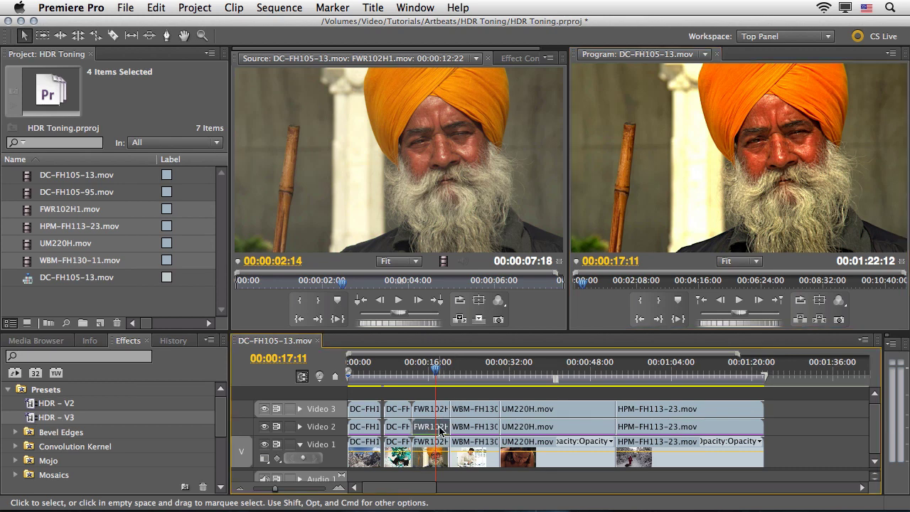
left_click(517, 57)
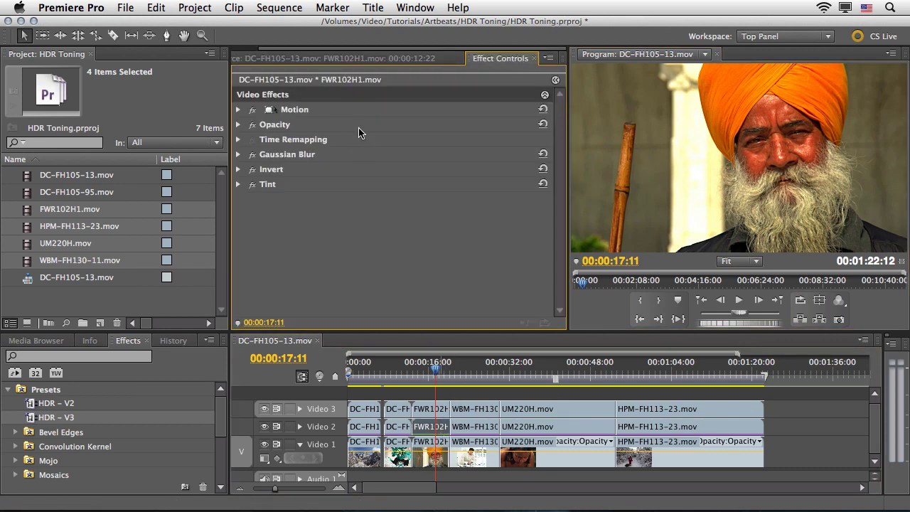
left_click(251, 184)
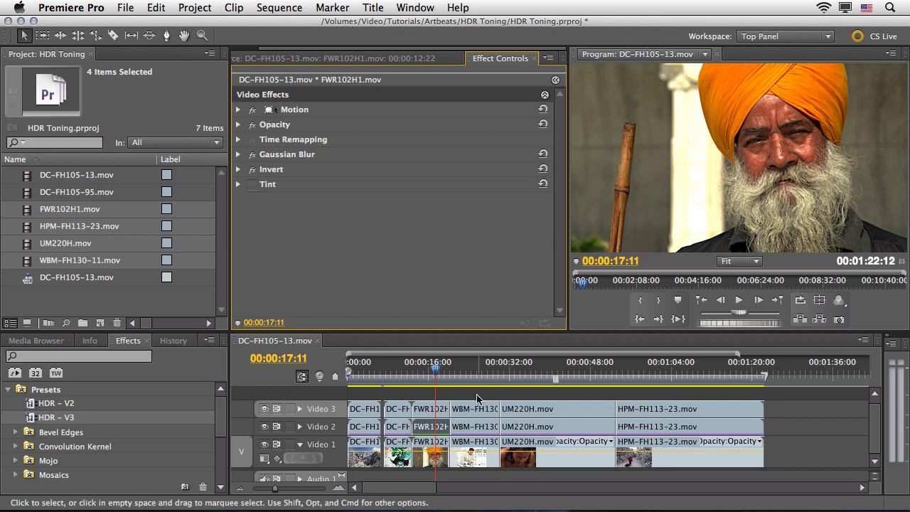
left_click(439, 461)
double_click(440, 460)
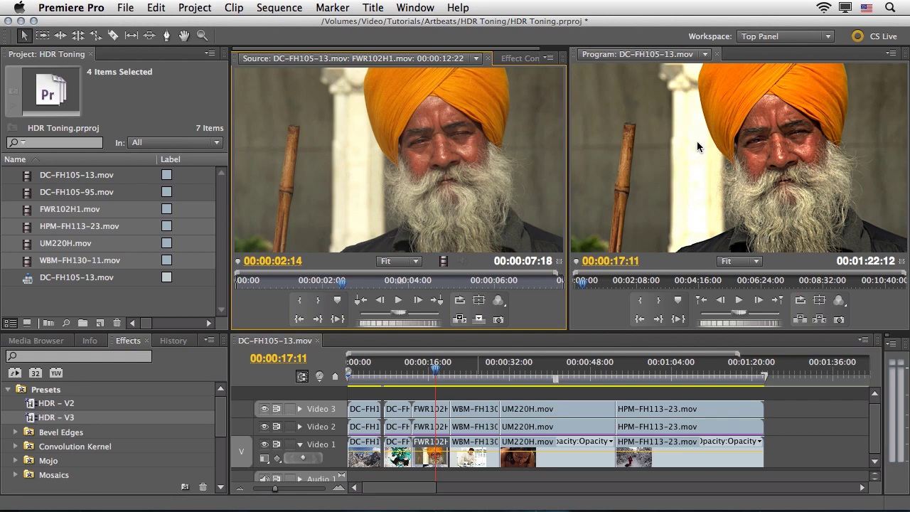
Step: Re-enable Tint on the Video 2 copy of FWR102H1.mov with Amount to Tint at 20%, and compare the result with the original
left_click(434, 427)
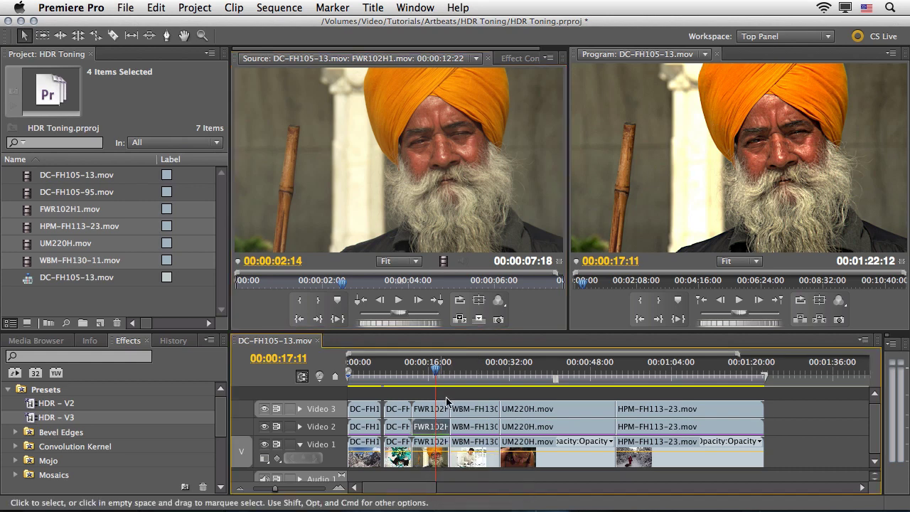
left_click(527, 56)
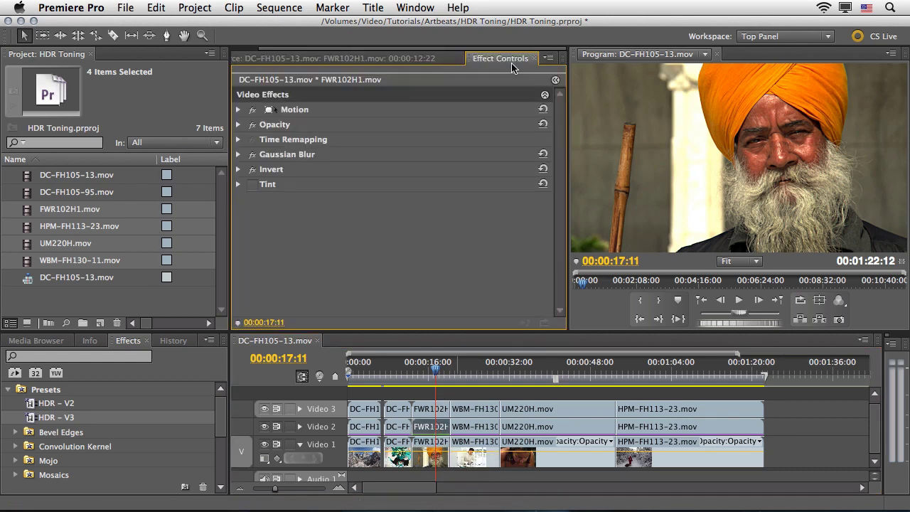
left_click(252, 185)
left_click(252, 185)
left_click(239, 184)
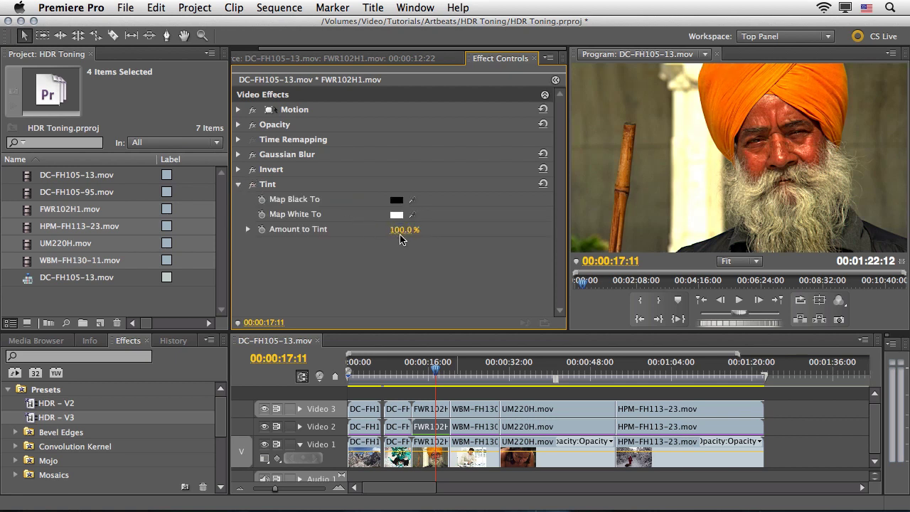
mouse_move(403, 238)
left_mouse_down()
mouse_move(388, 238)
mouse_move(400, 229)
left_mouse_up()
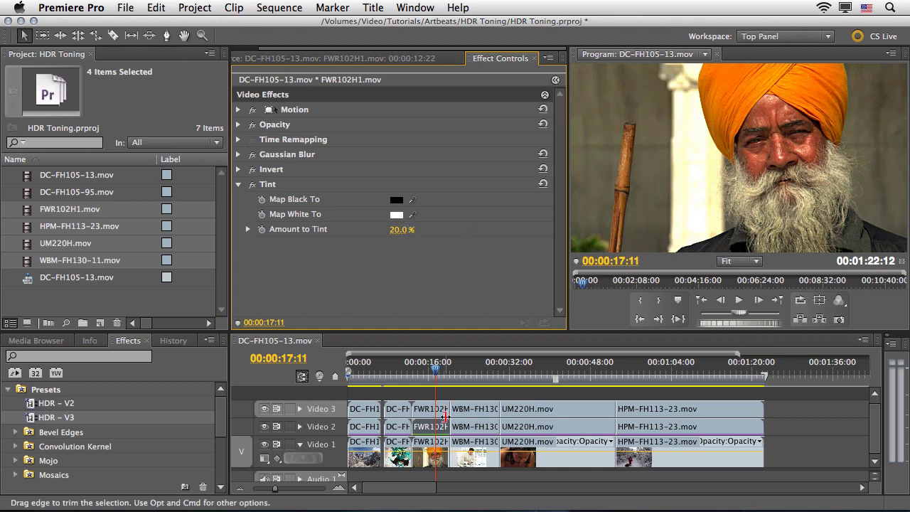
double_click(435, 453)
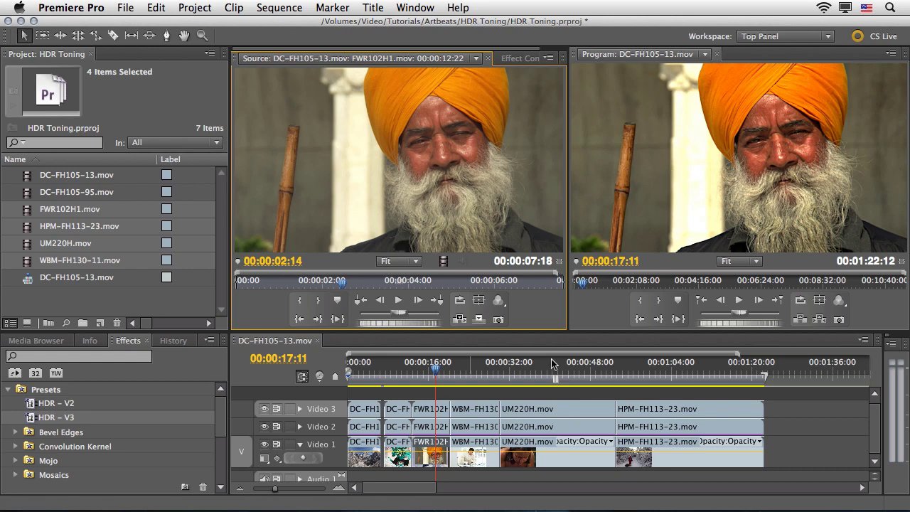
Step: Compare the toned WBM-FH130-11.mov at 00:00:23:19 with its original clip
left_click(435, 368)
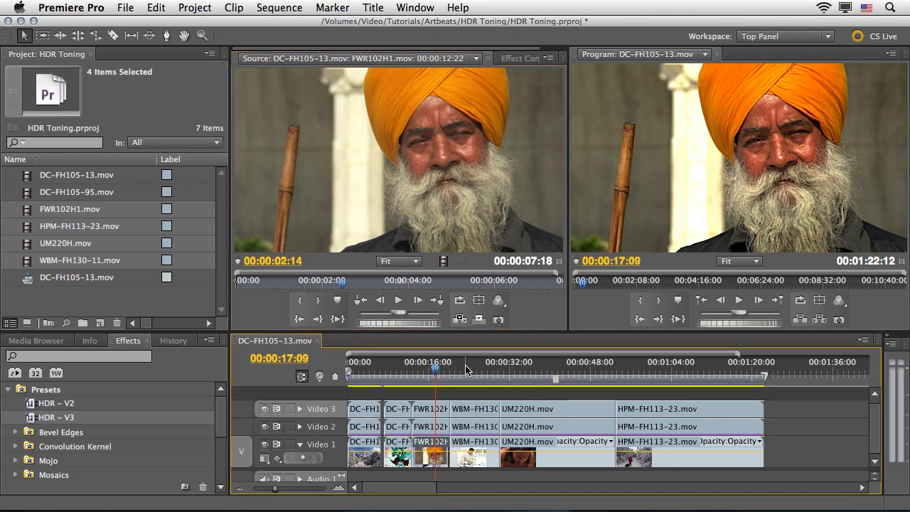
left_click(467, 368)
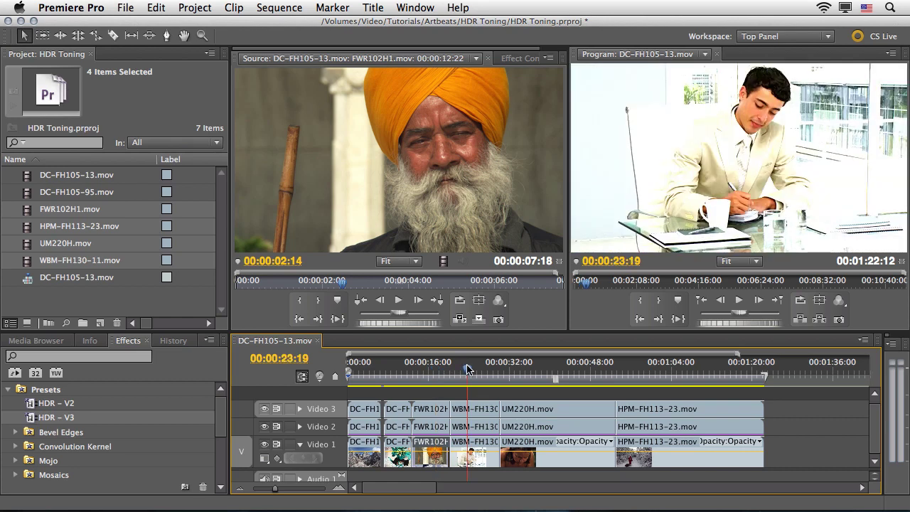
double_click(475, 463)
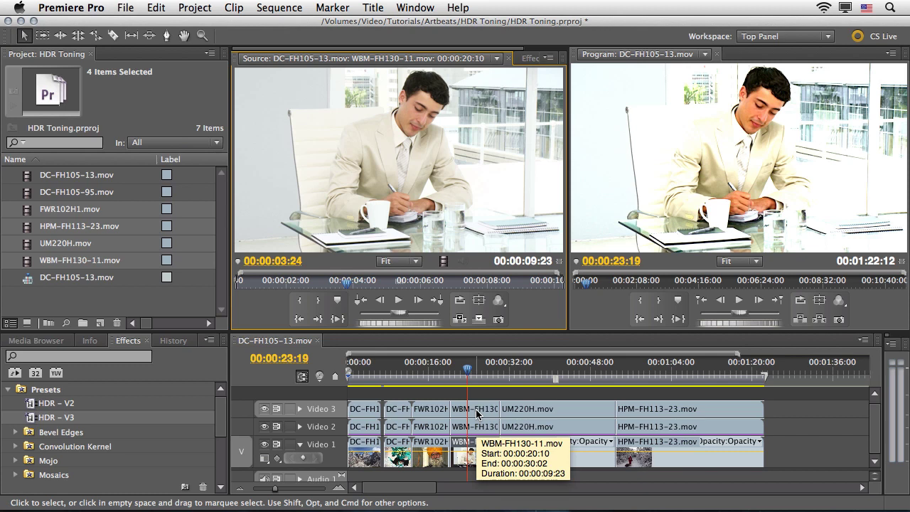
Step: Set the Video 3 copy of WBM-FH130-11.mov to Soft Light at 30% opacity and compare the result with the original clip
left_click(529, 58)
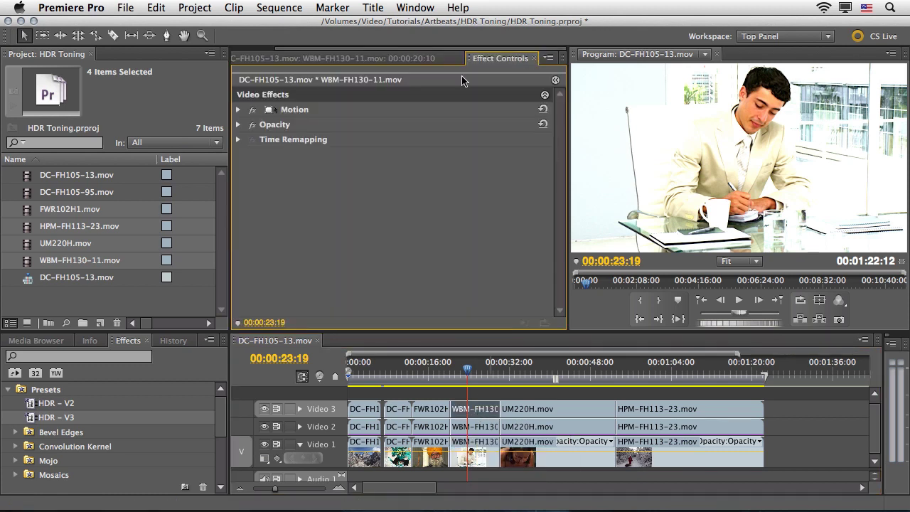
left_click(239, 125)
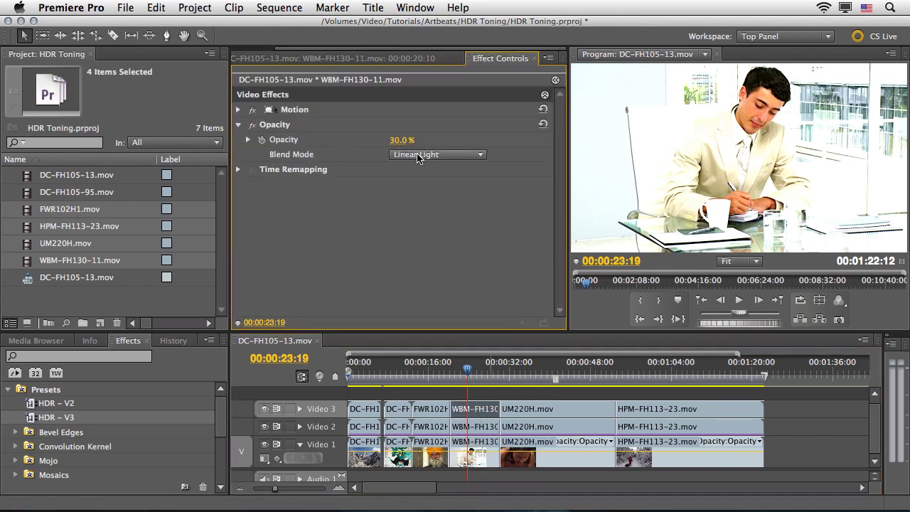
left_click_drag(402, 140, 370, 140)
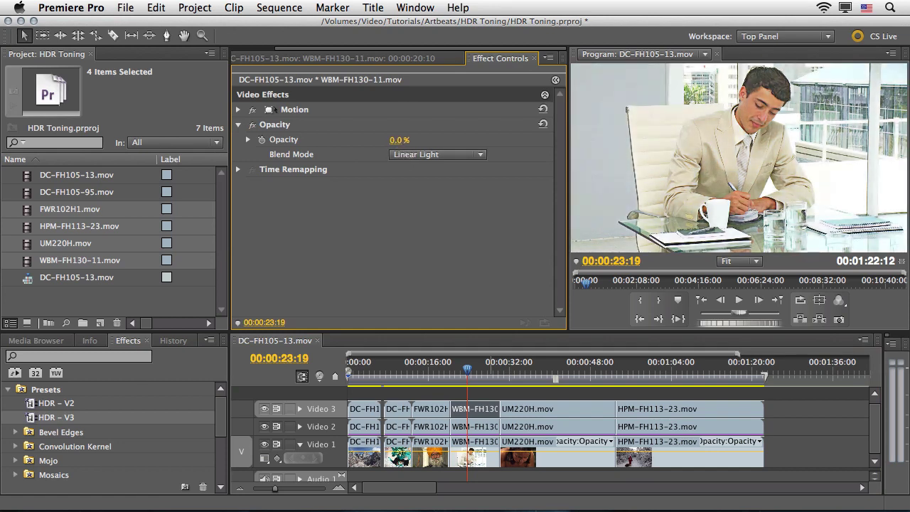
left_click(437, 154)
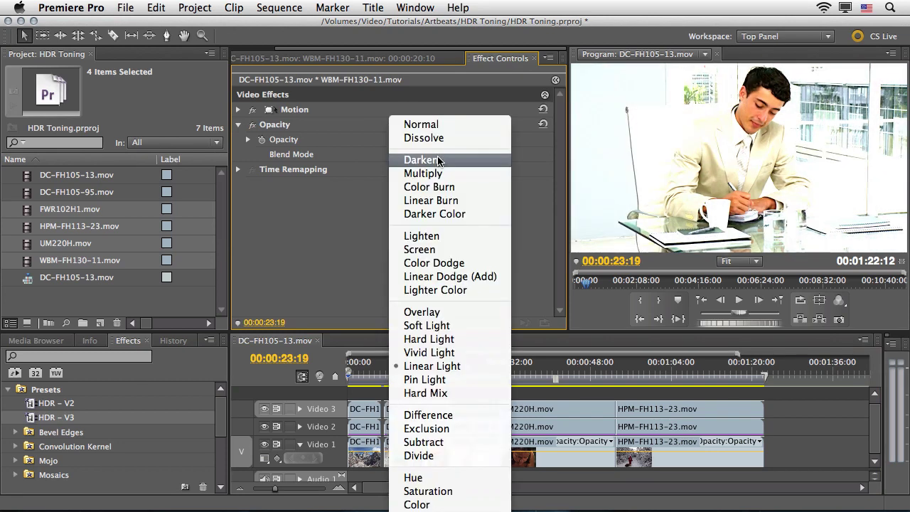
left_click(438, 325)
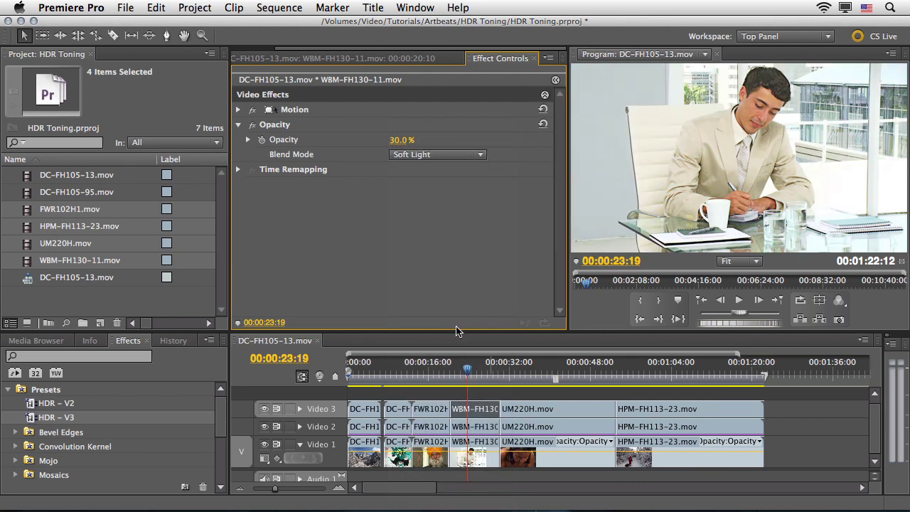
double_click(475, 462)
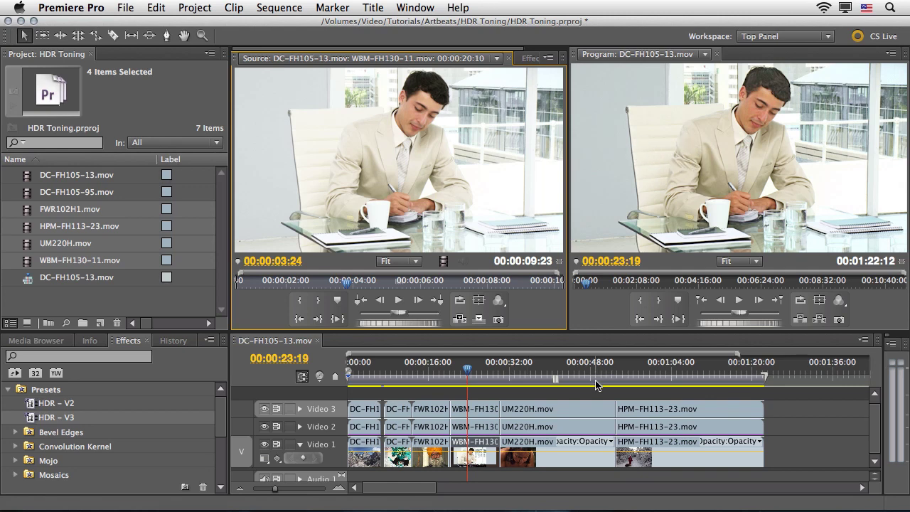
Step: Disable Tint on the Video 2 copy of UM220H.mov and compare the result at 00:00:37:29 with the original clip
left_click_drag(469, 368, 540, 370)
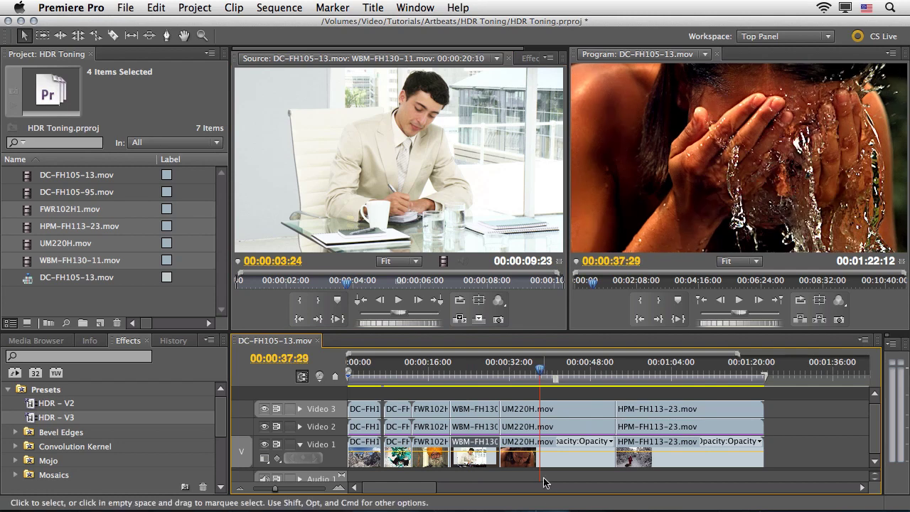
double_click(552, 455)
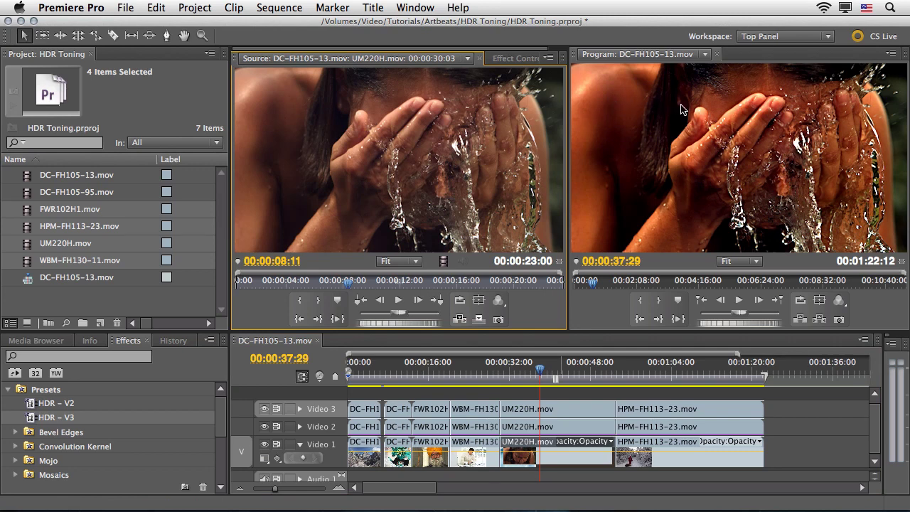
left_click(560, 429)
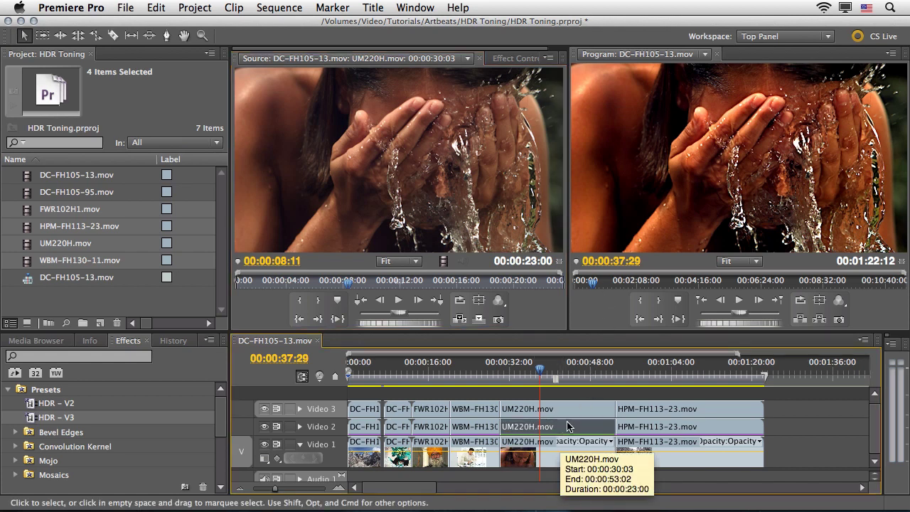
left_click(516, 58)
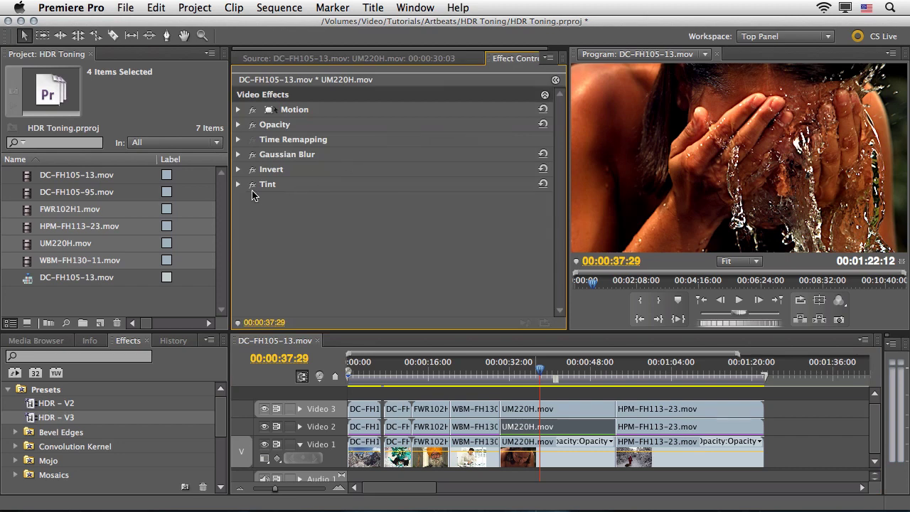
left_click(252, 186)
double_click(540, 461)
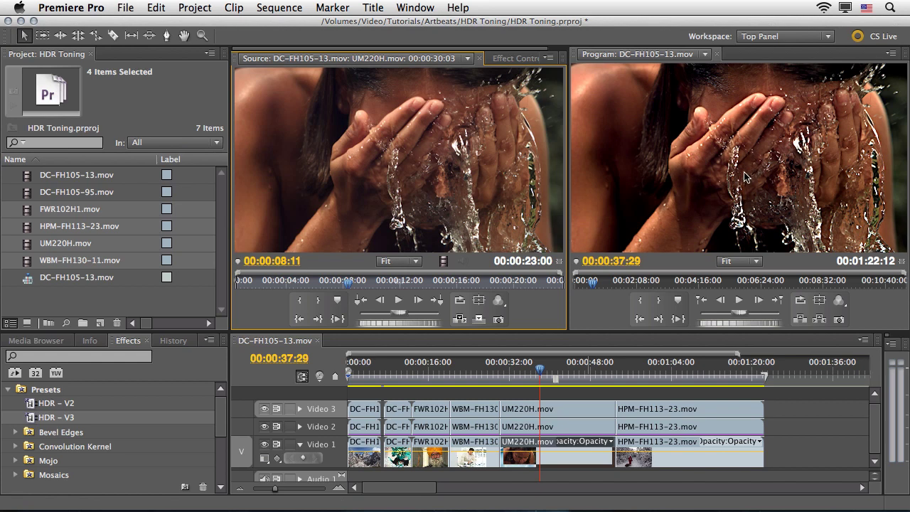
Step: Preview part of the toned UM220H.mov in the sequence, and set the Program monitor's playback resolution to Full
left_click(739, 304)
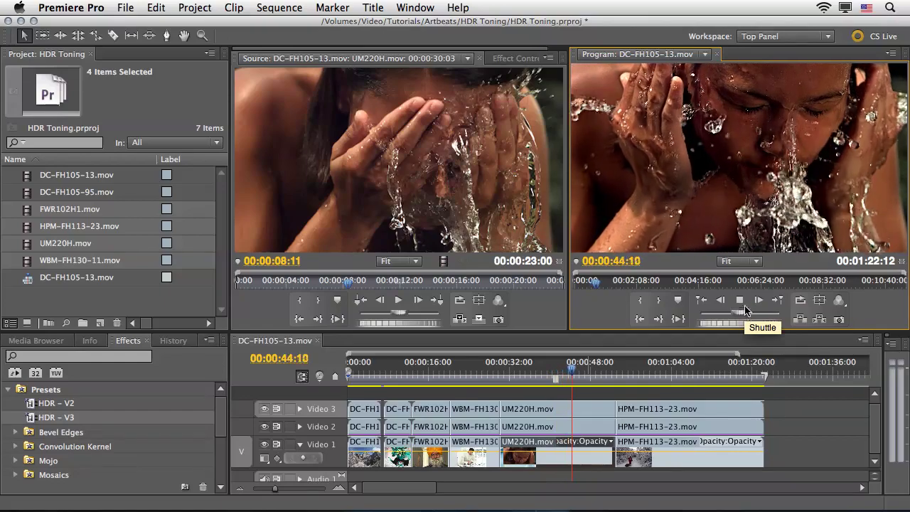
left_click(739, 300)
left_click(890, 54)
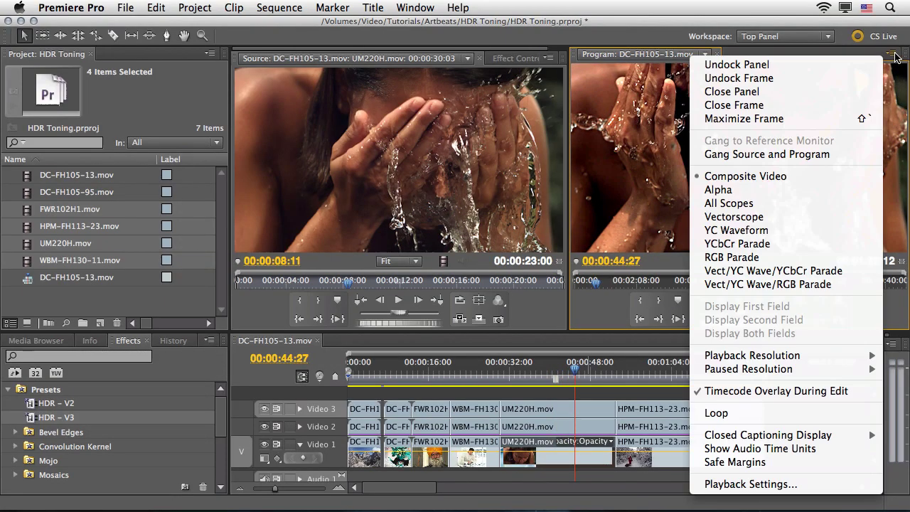
mouse_move(842, 354)
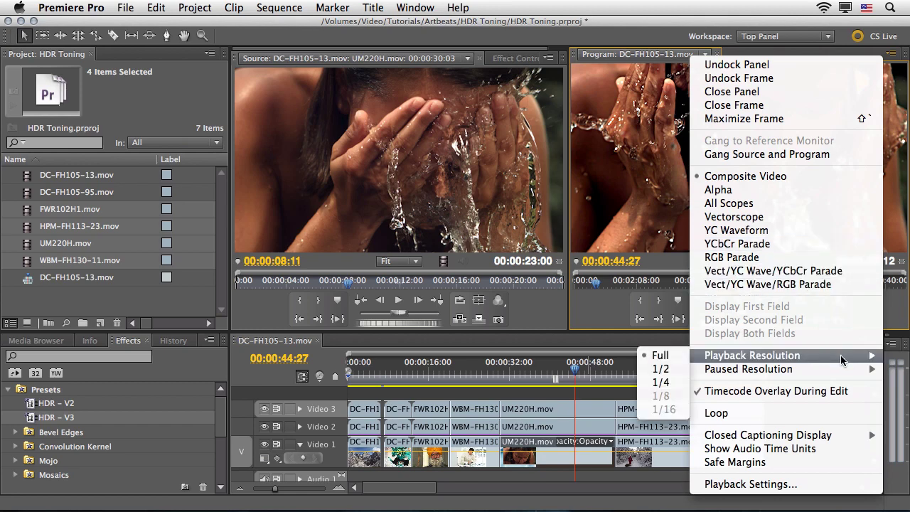
left_click(662, 356)
Step: Maximize the Program monitor, play the toned UM220H.mov from its beginning, and restore the normal panel layout
key("grave")
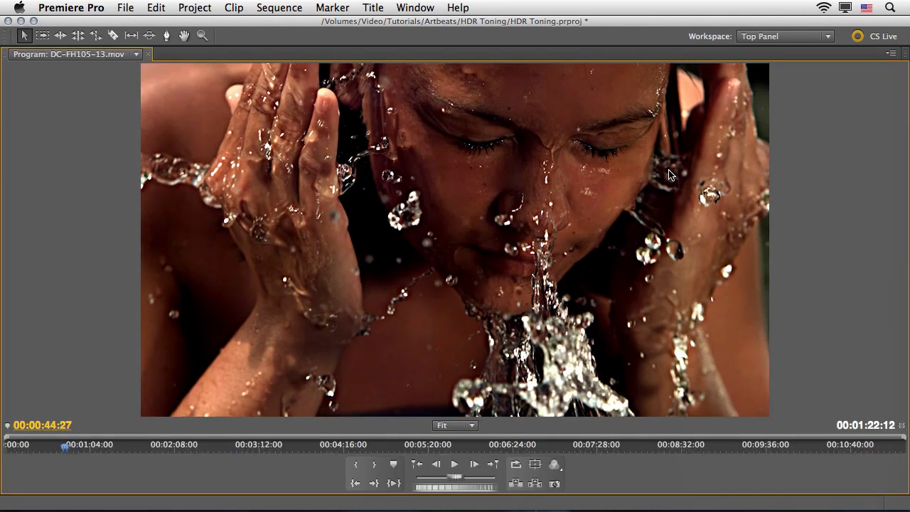
key("Up")
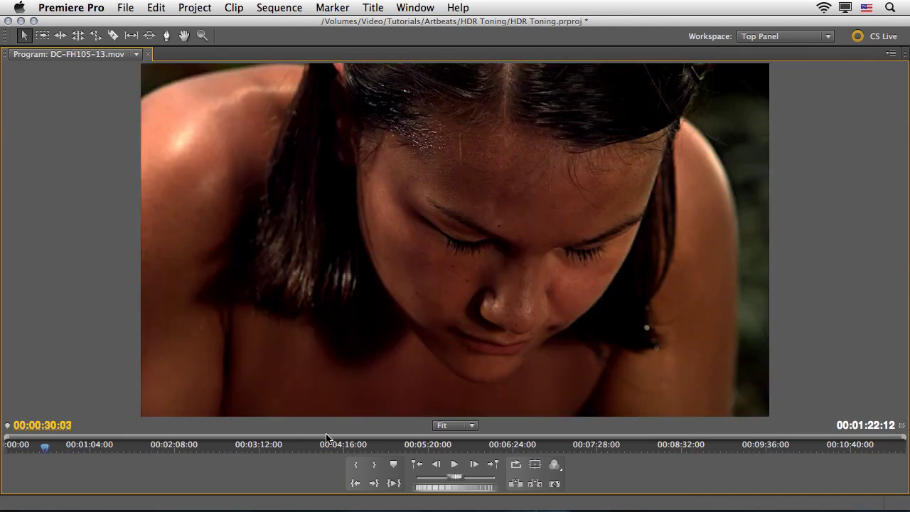
key("space")
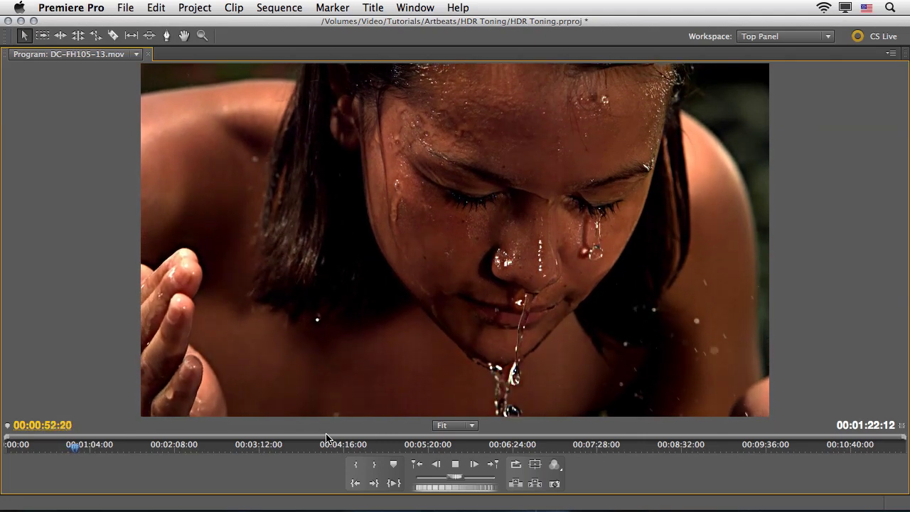
key("space")
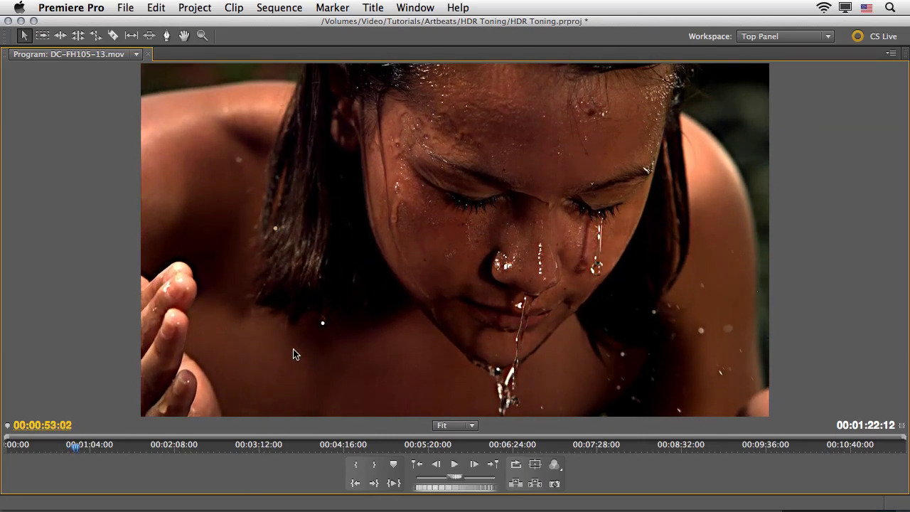
key("grave")
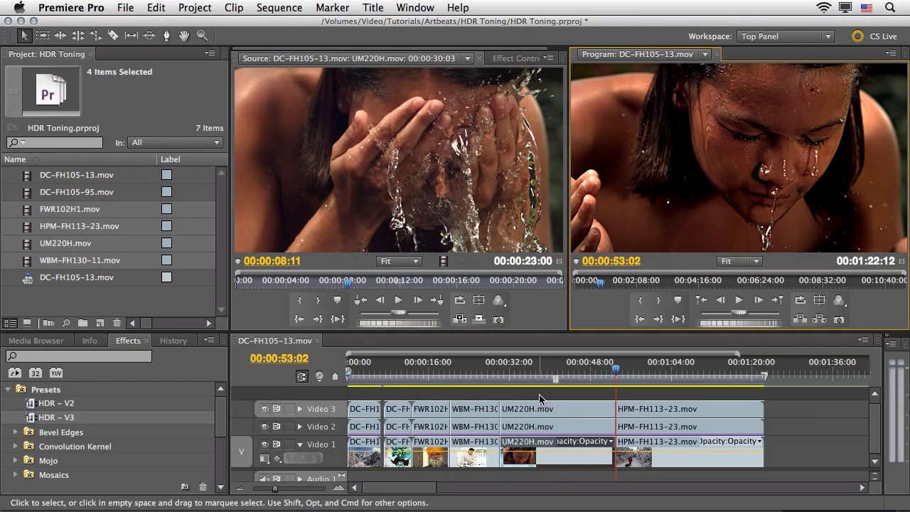
Step: Nest the three stacked copies of the masked-costume clip at 00:00:10:00 into a single sequence
left_click(472, 370)
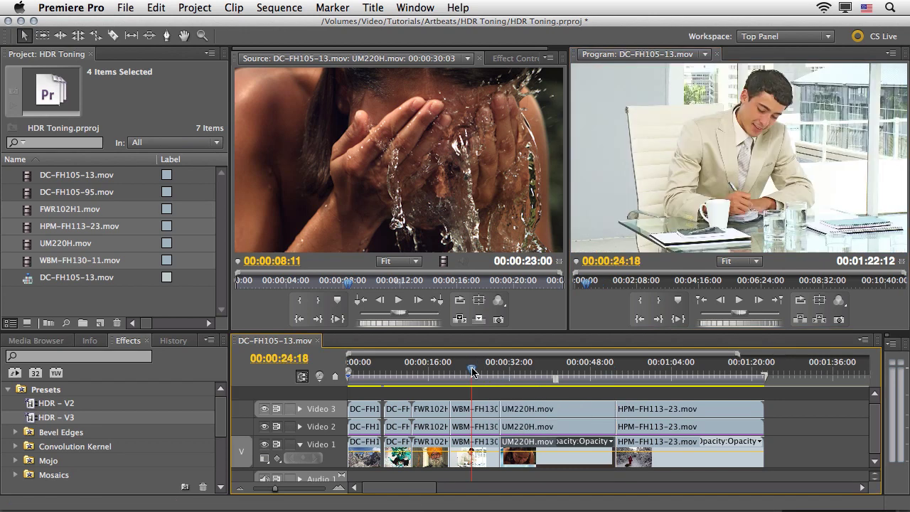
left_click(398, 370)
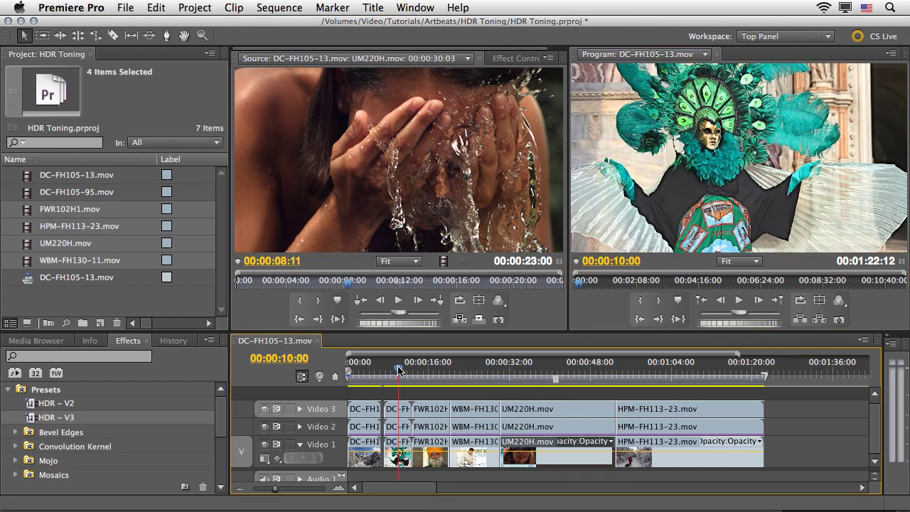
left_click(400, 409)
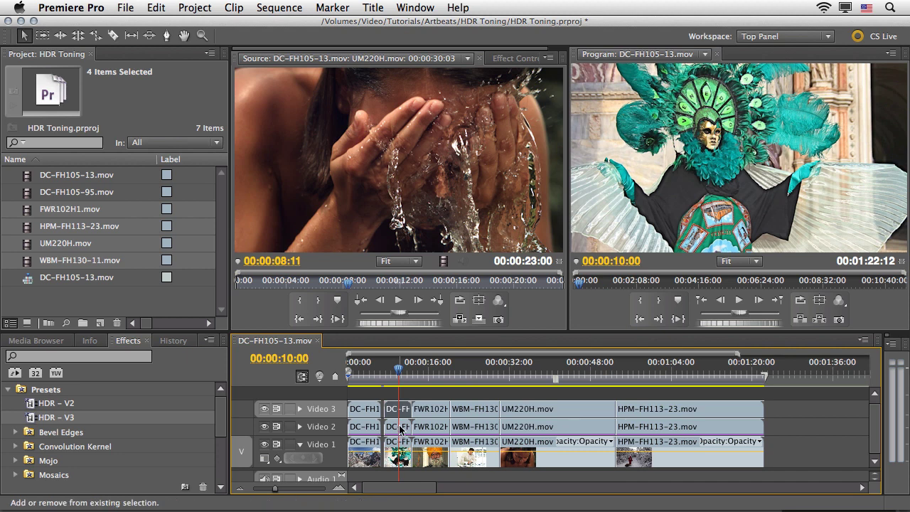
left_click(400, 427, "shift")
left_click(402, 459, "shift")
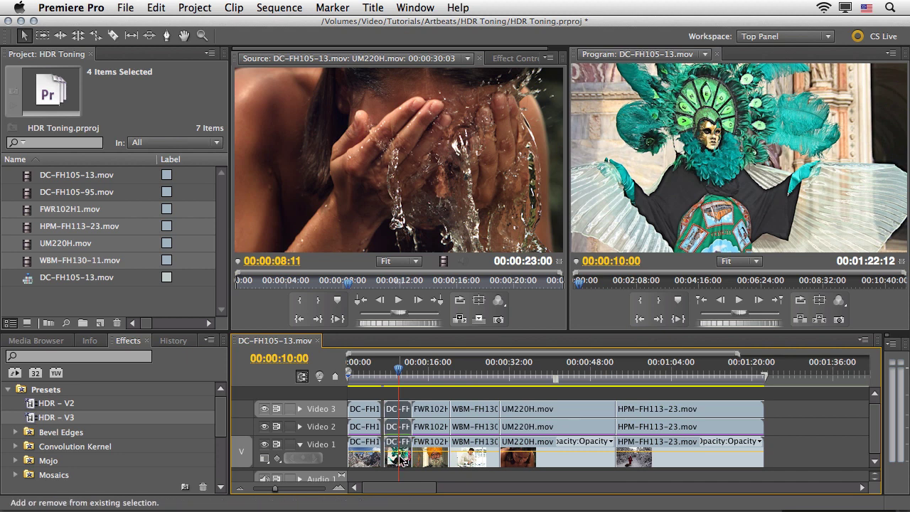
right_click(394, 412)
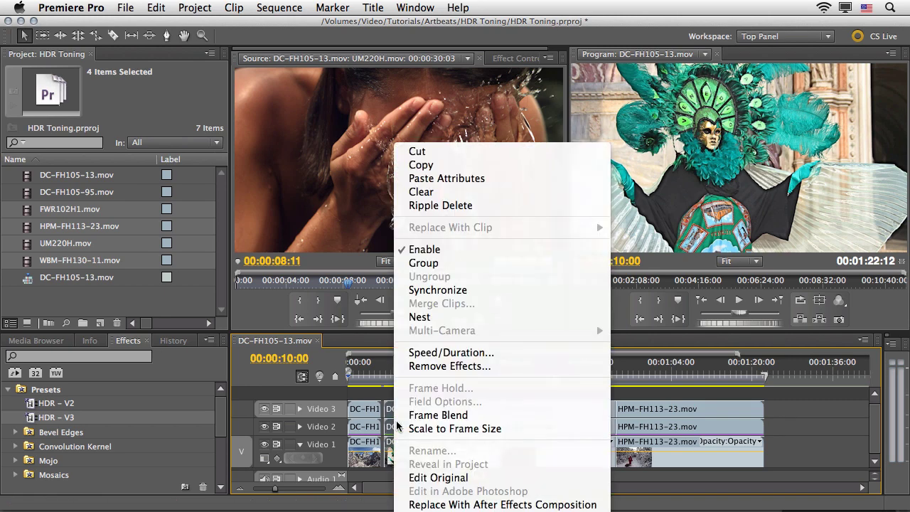
left_click(419, 317)
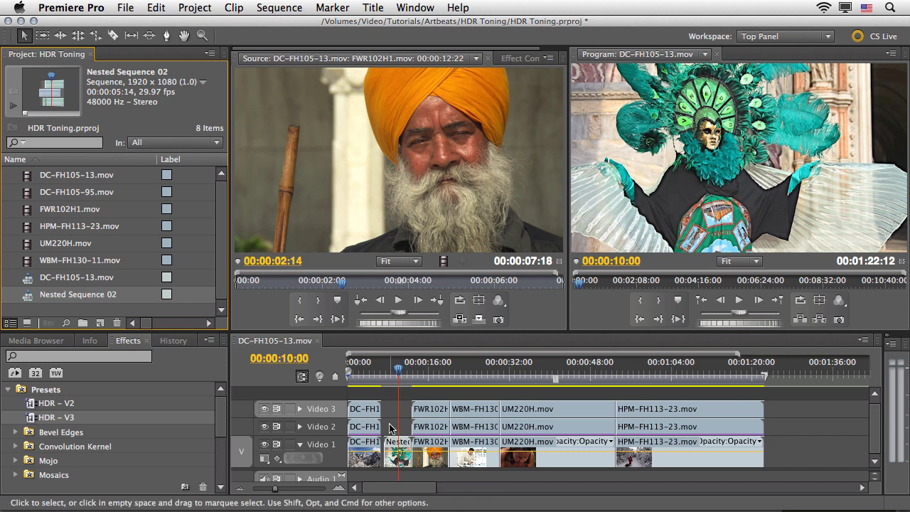
Step: Apply the Luma Curve effect to the nested masked-costume sequence on Video 1
left_click(392, 461)
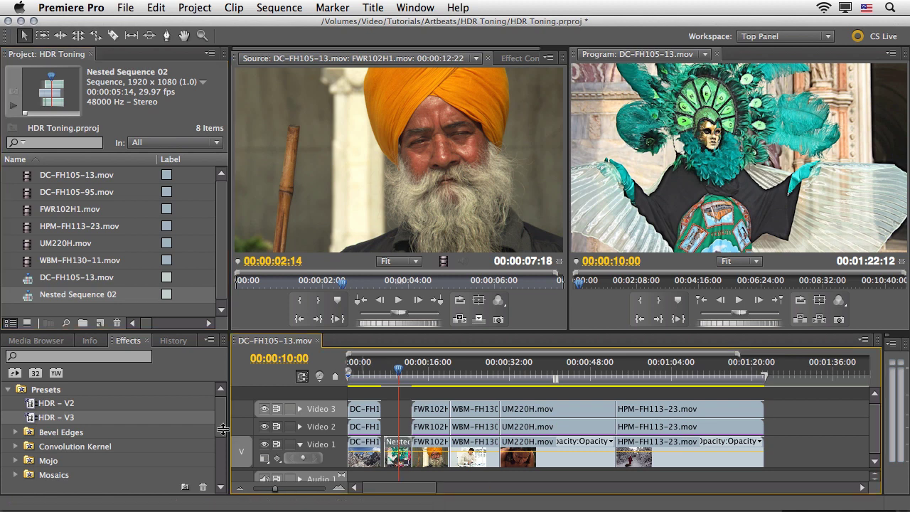
left_click(17, 377)
scroll(101, 427, "down", 3)
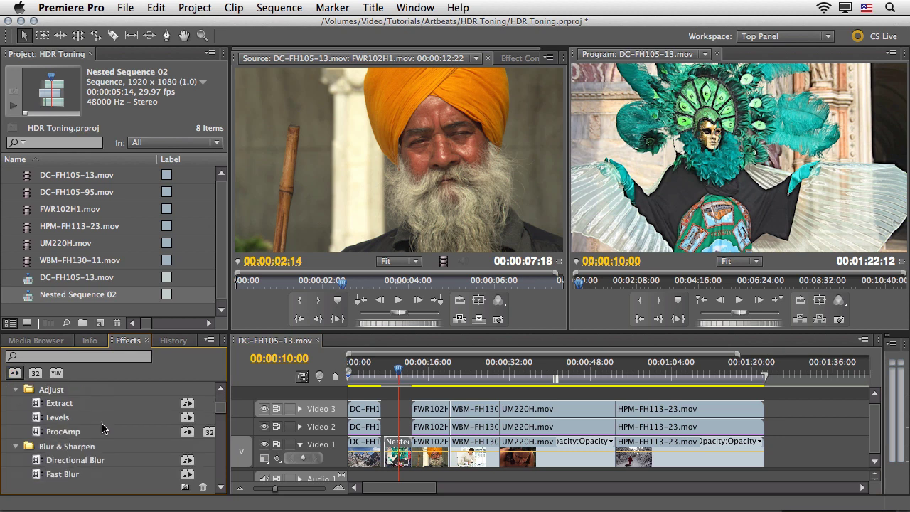
scroll(102, 427, "down", 5)
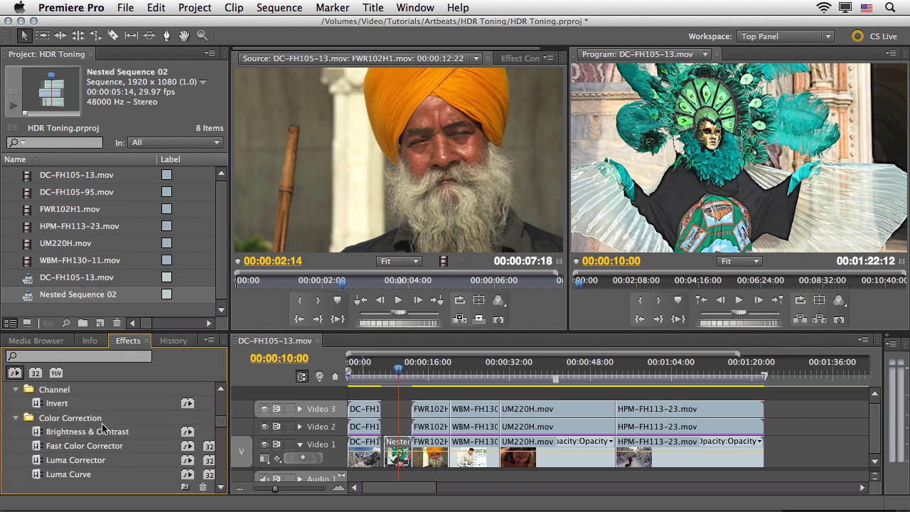
scroll(101, 427, "down", 1)
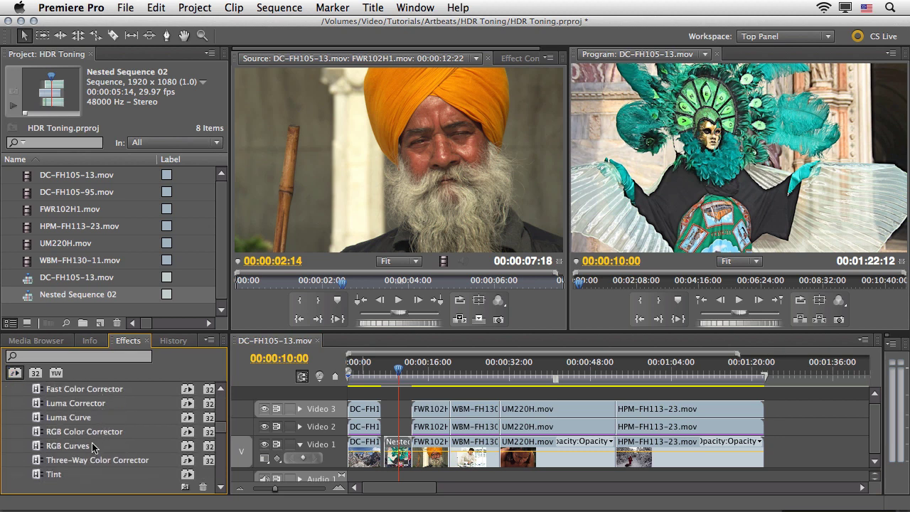
left_click_drag(29, 419, 397, 459)
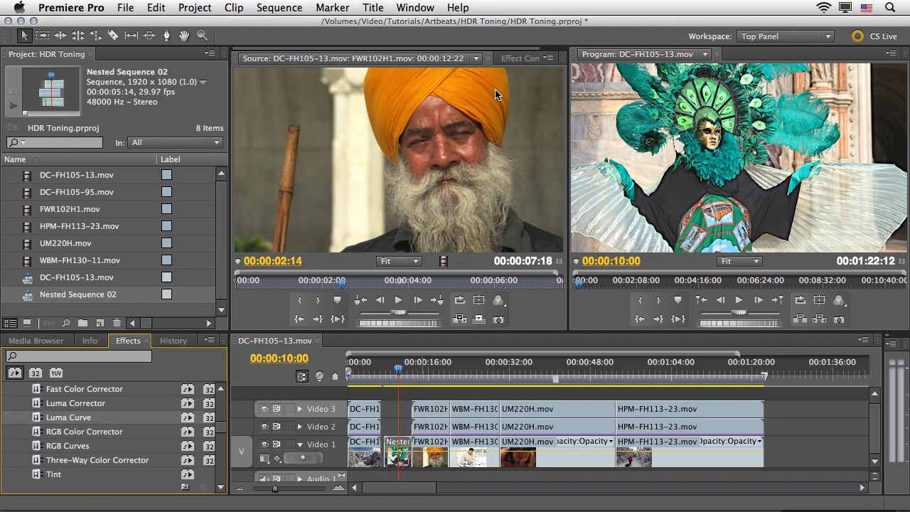
Step: Shape the nested sequence's Luma Waveform into a gentle S-curve by lowering the shadows and raising the highlights
left_click(514, 60)
scroll(406, 238, "down", 3)
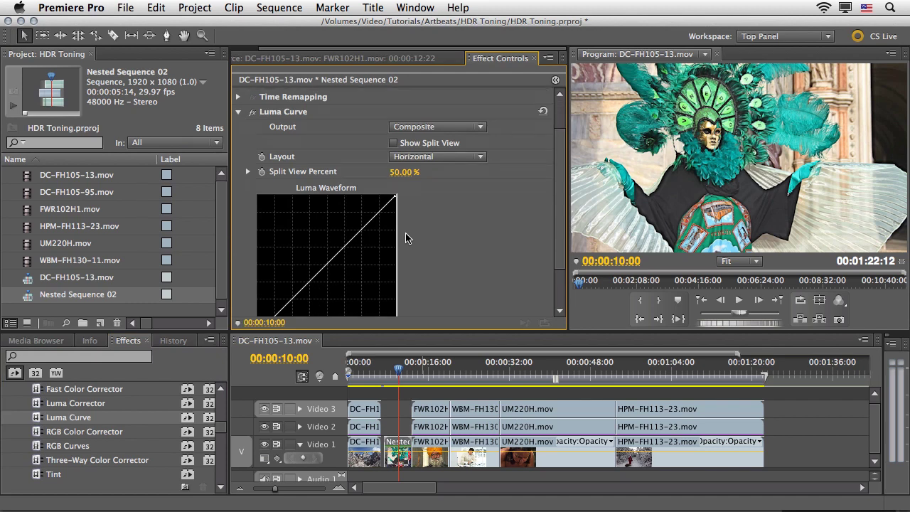
left_click_drag(293, 258, 301, 264)
left_click_drag(366, 190, 364, 185)
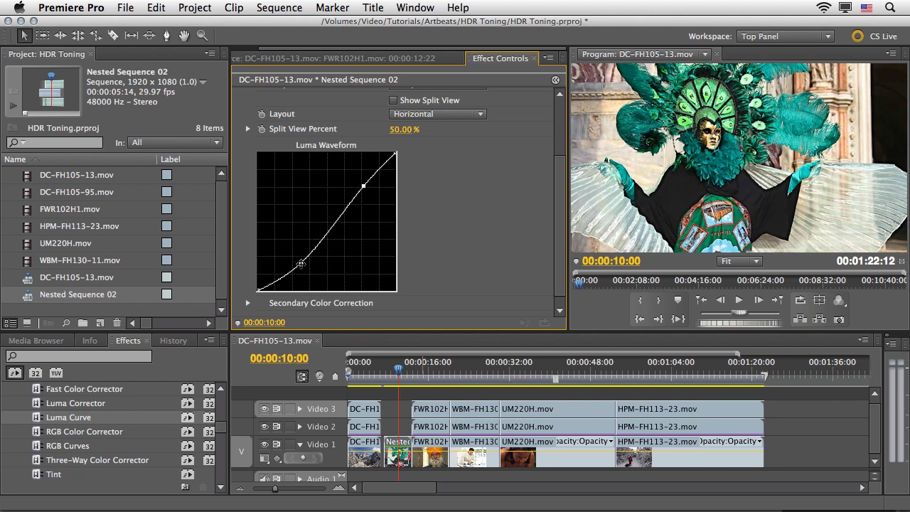
Step: Play the curve-adjusted masked-costume sequence from 00:00:07:08 to check its contrast
left_click(384, 370)
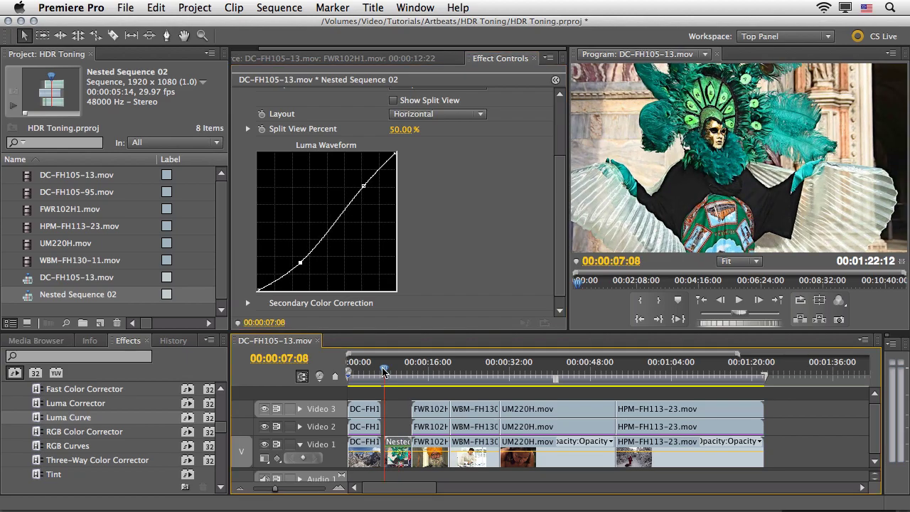
key("space")
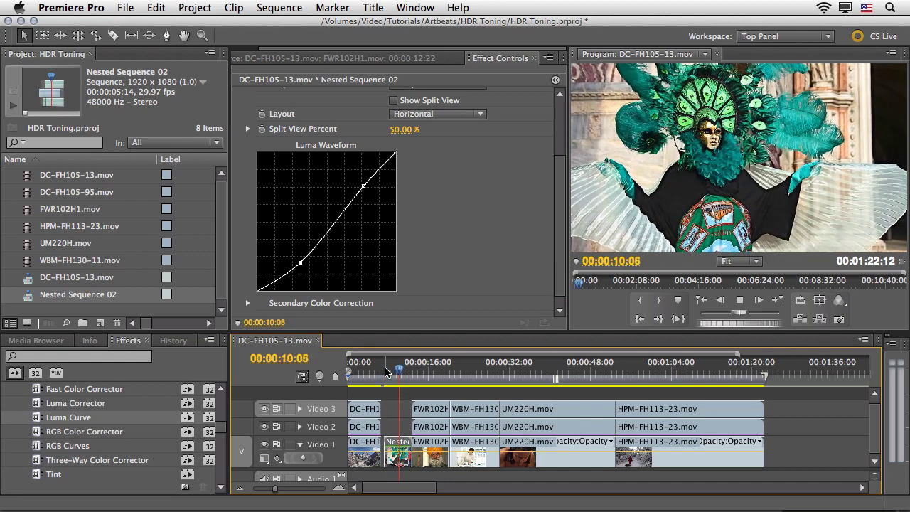
key("space")
Step: Copy the Luma Curve effect from the nested masked-costume sequence, and nest the three stacked WBM-FH130-11.mov clips
scroll(348, 214, "up", 3)
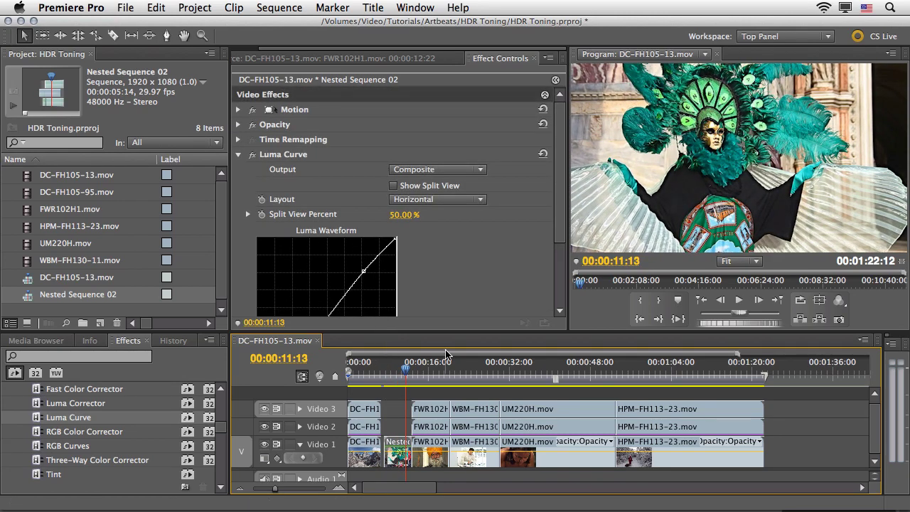
left_click(296, 158)
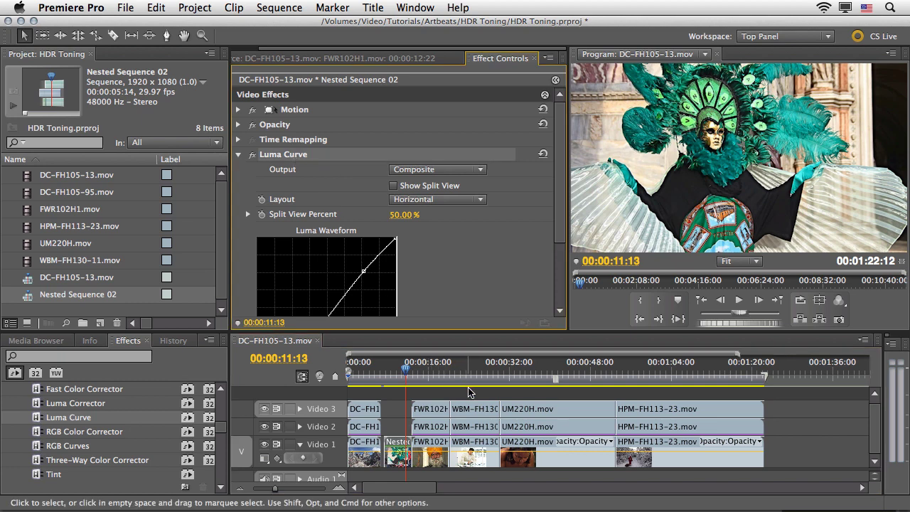
left_click_drag(475, 395, 472, 455)
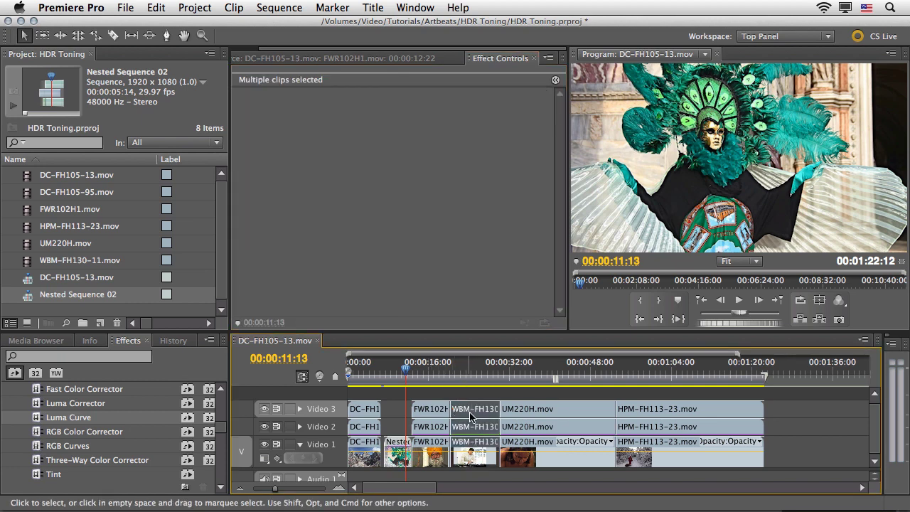
right_click(473, 410)
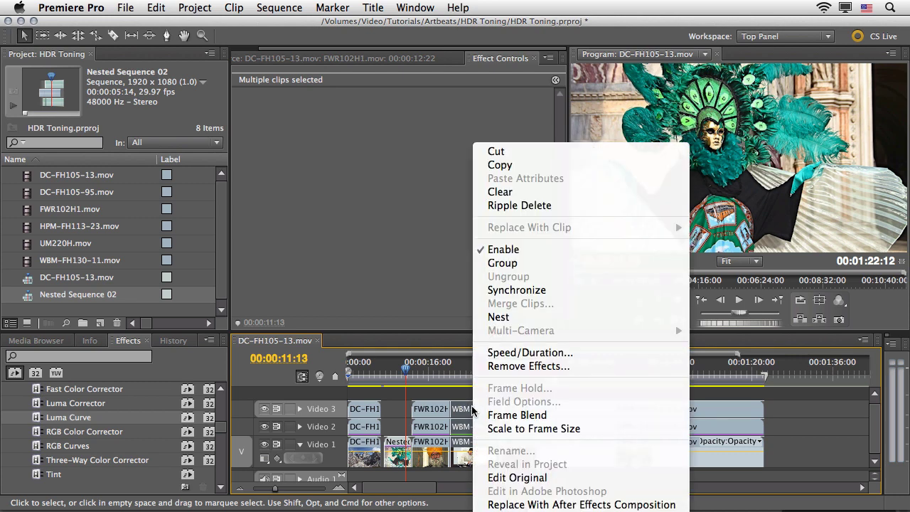
left_click(501, 320)
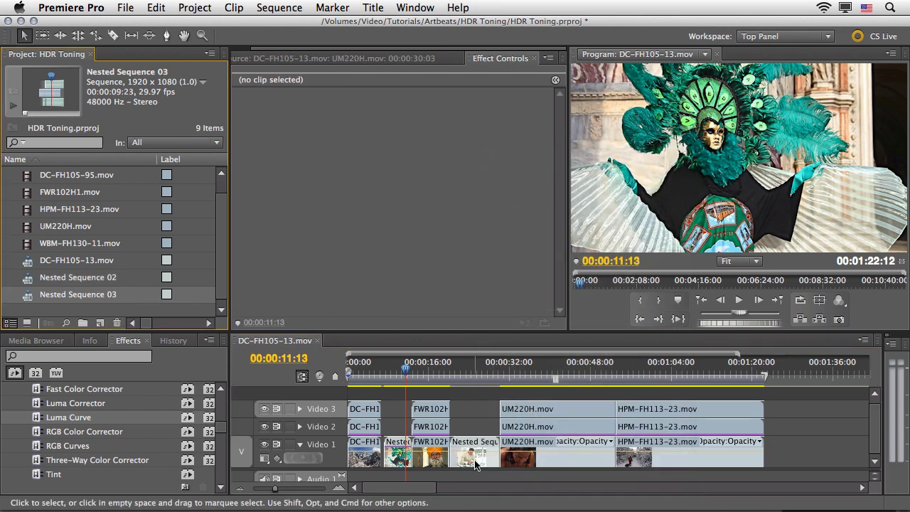
Step: Paste the copied Luma Curve onto the nested WBM-FH130-11.mov sequence and play it from 00:00:24:27
left_click(474, 375)
left_click(469, 462)
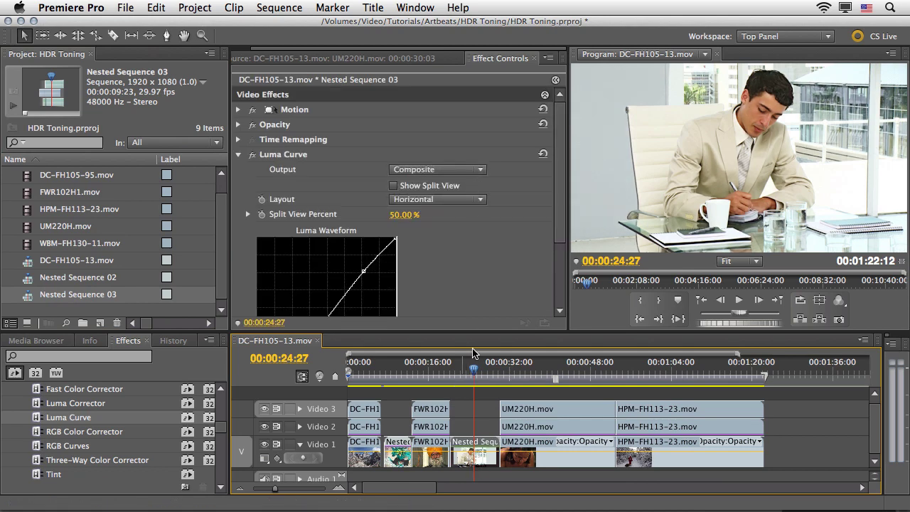
key("space")
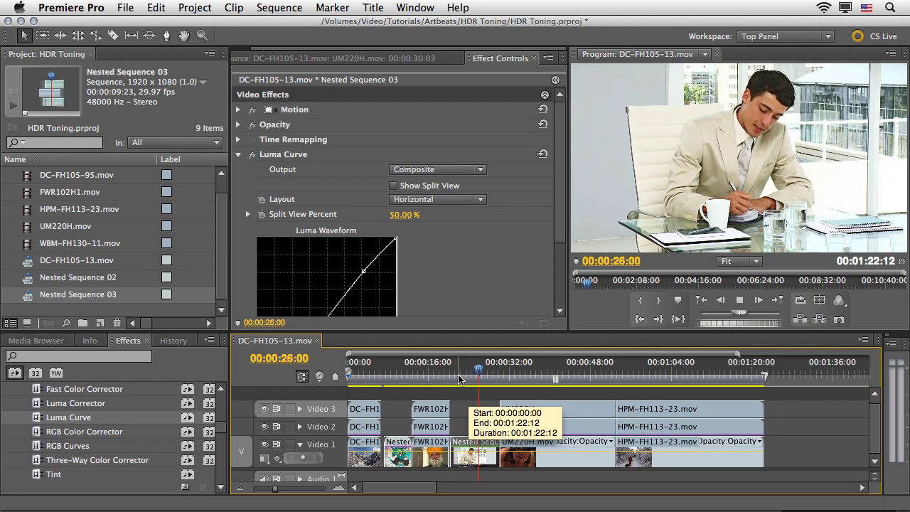
Step: Stop playback, open the nested WBM-FH130-11.mov sequence to review its stacked clips, and close it after returning to the main sequence
key("space")
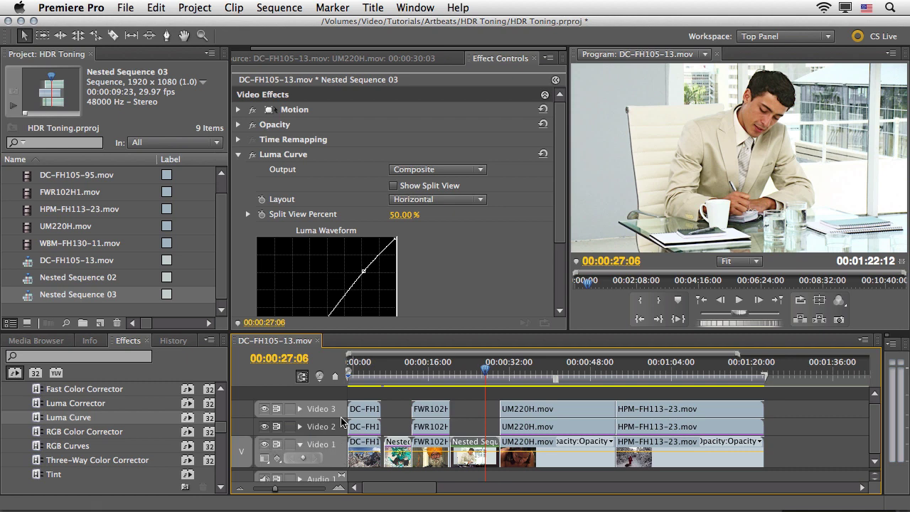
double_click(481, 455)
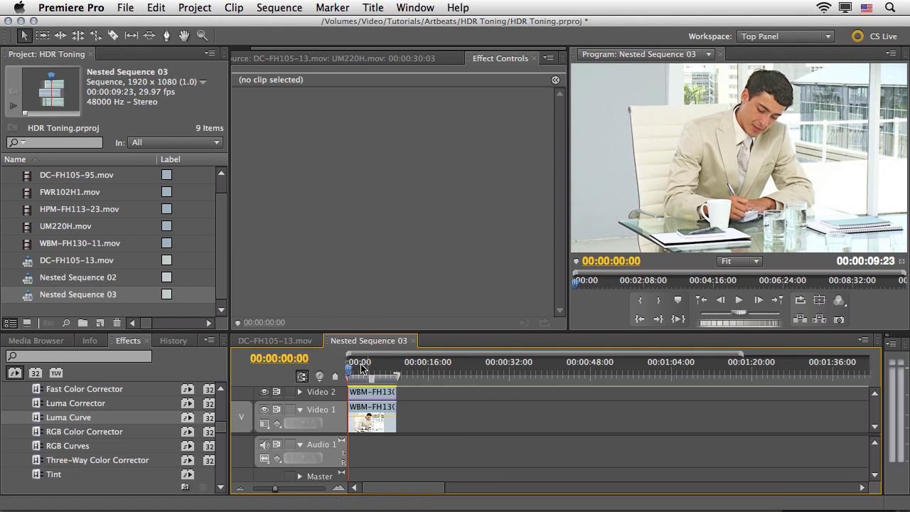
left_click_drag(356, 369, 369, 369)
key("Home")
left_click(288, 342)
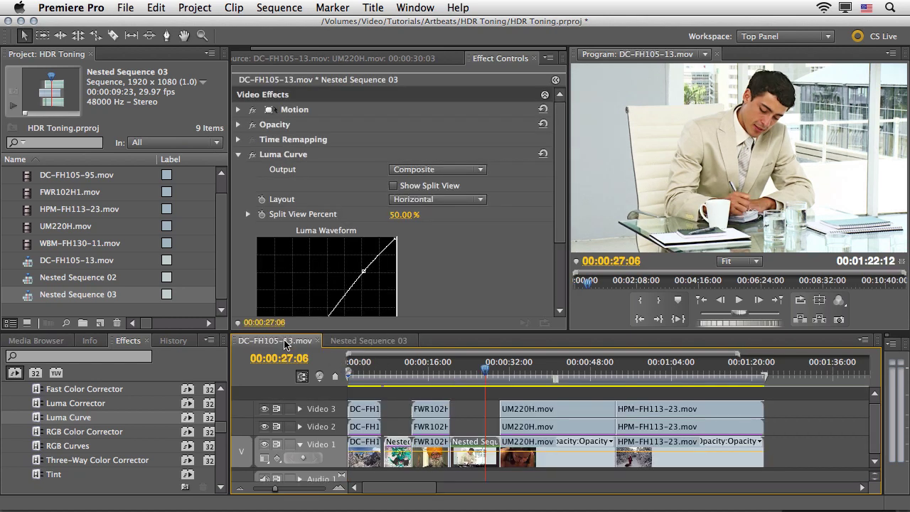
left_click(406, 344)
left_click(415, 341)
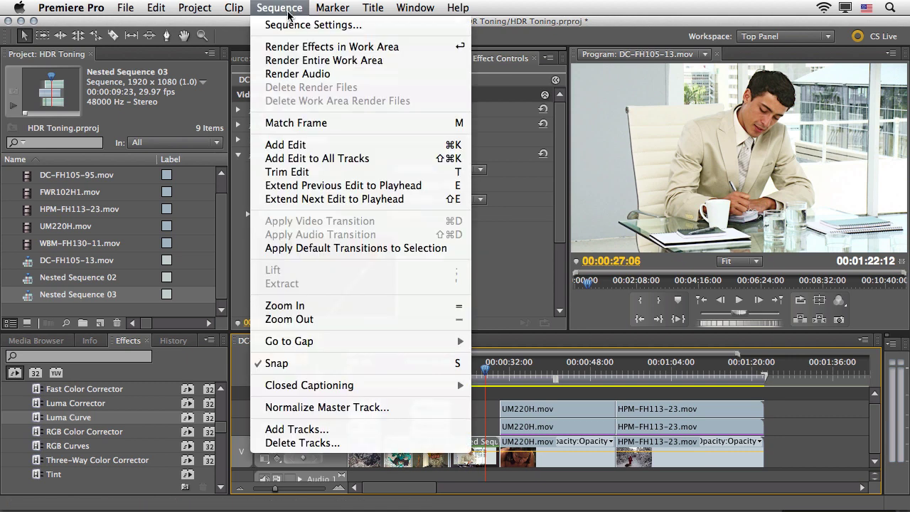
Step: Load the base WBM-FH130-11.mov clip from its nested sequence as the source and compare it with the main sequence's toned result
left_click(297, 124)
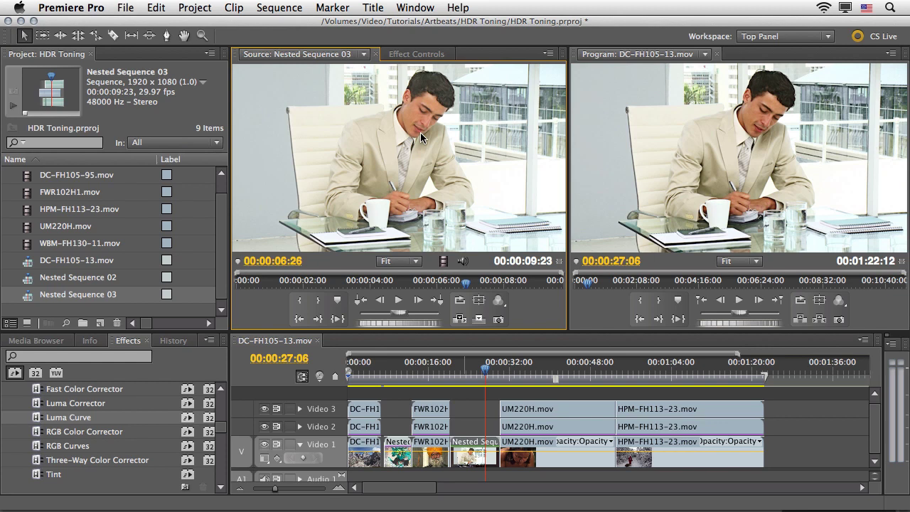
double_click(474, 426)
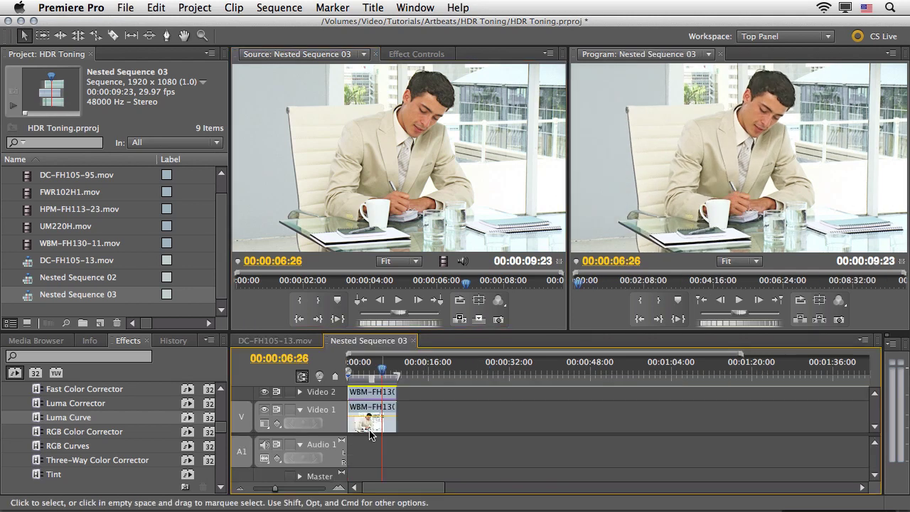
left_click(300, 444)
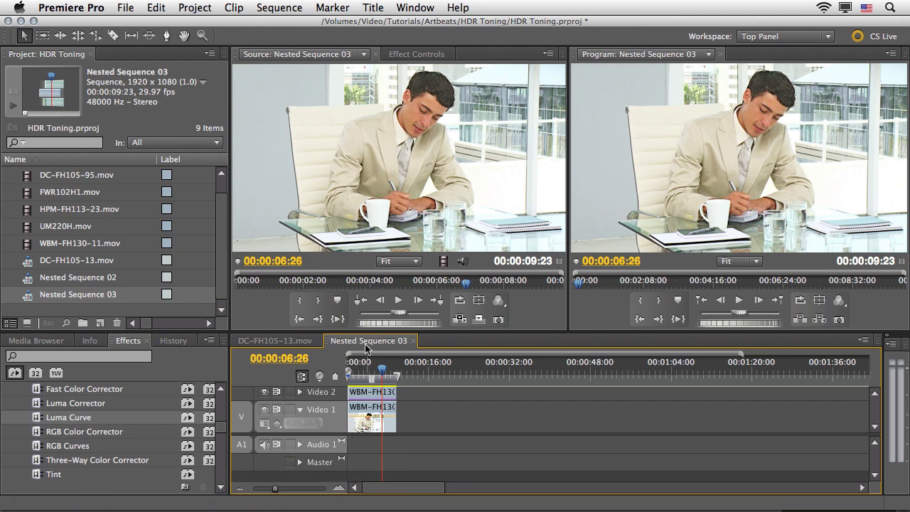
left_click(369, 426)
double_click(368, 427)
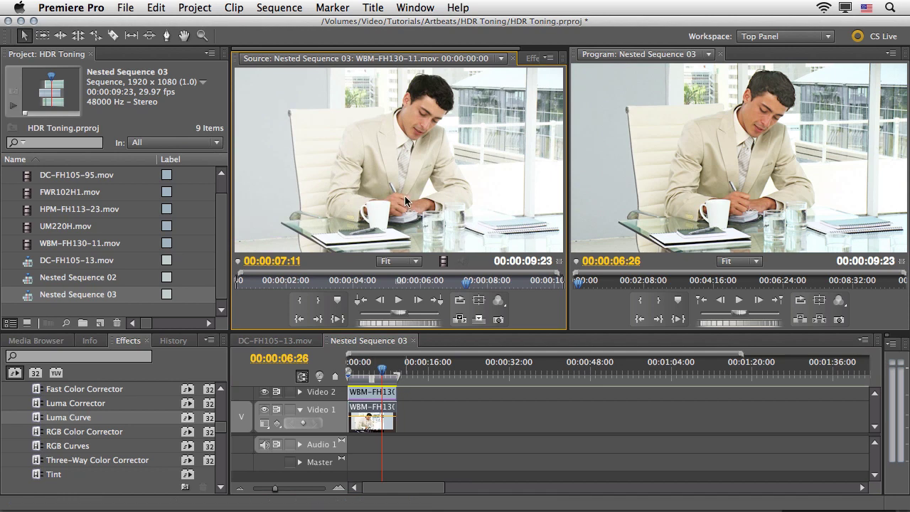
left_click(302, 343)
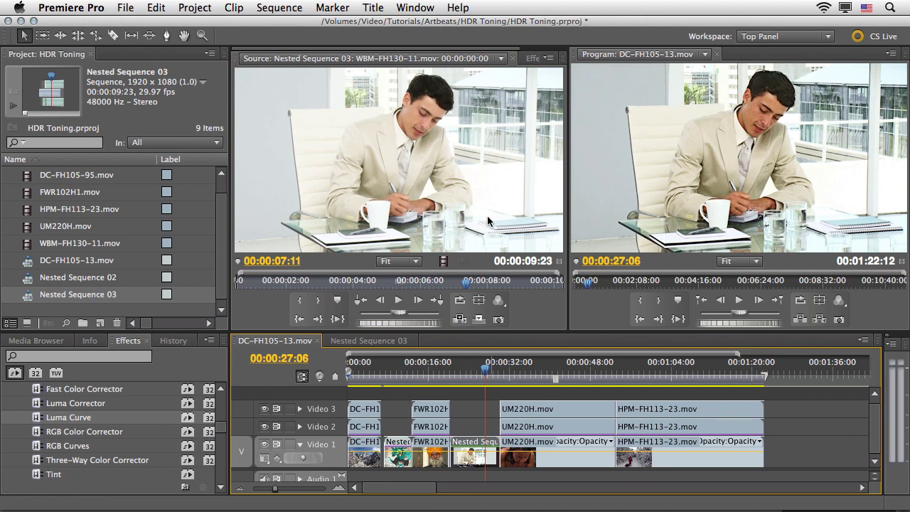
Step: Load the base DC-FH105-95.mov clip from the nested masked-costume sequence and compare it with the toned result at 00:00:09:21
left_click(397, 367)
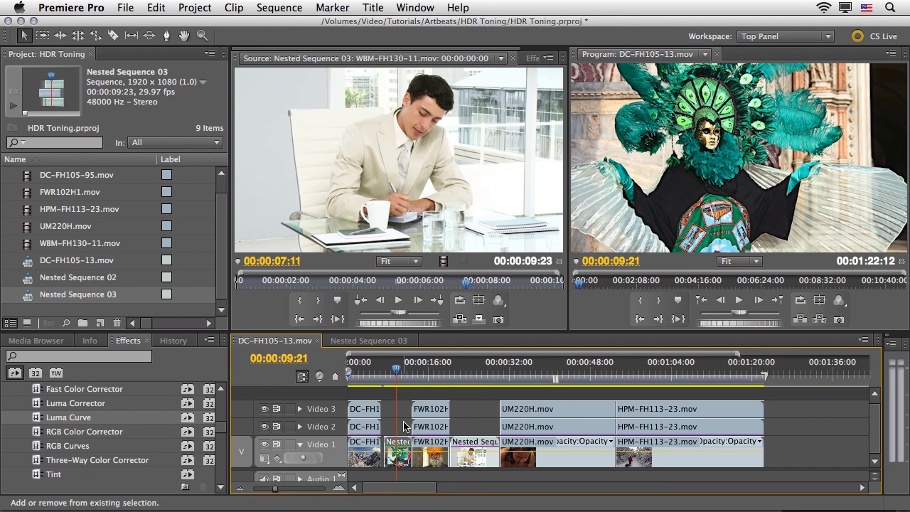
double_click(397, 449)
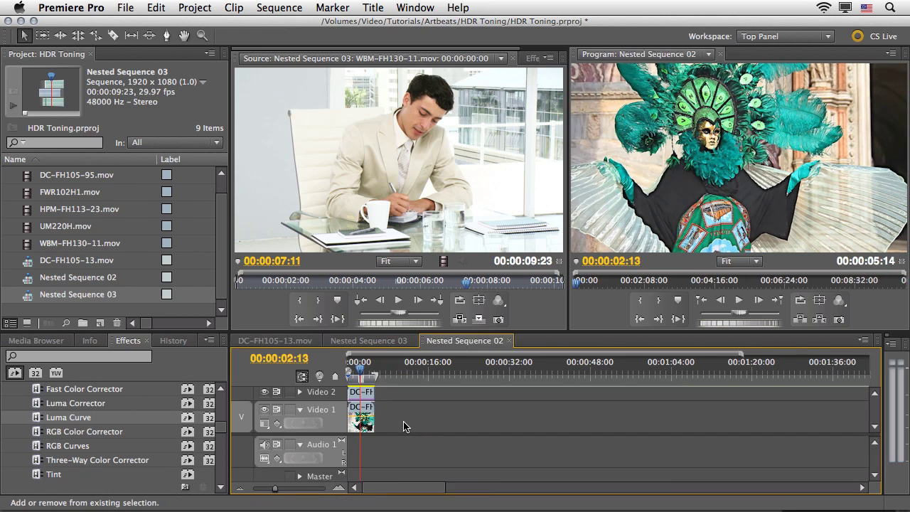
left_click(299, 445)
left_click_drag(304, 453, 303, 470)
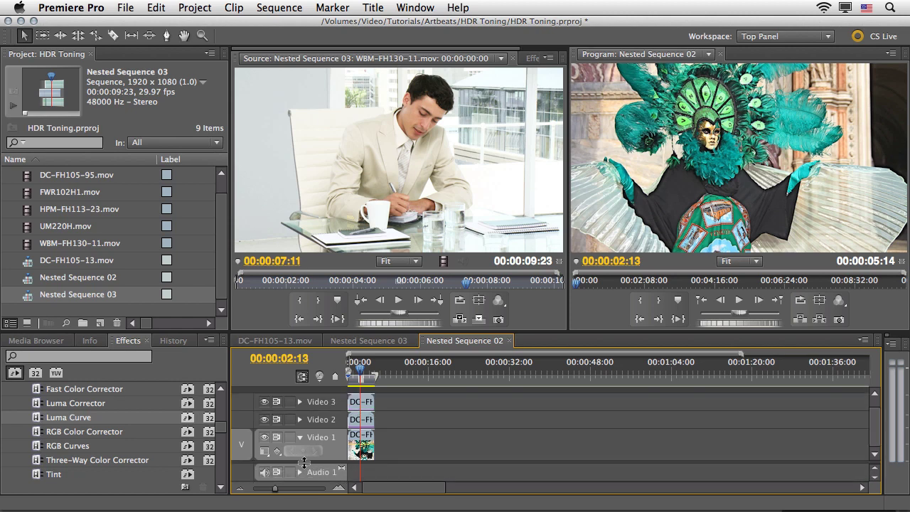
double_click(362, 448)
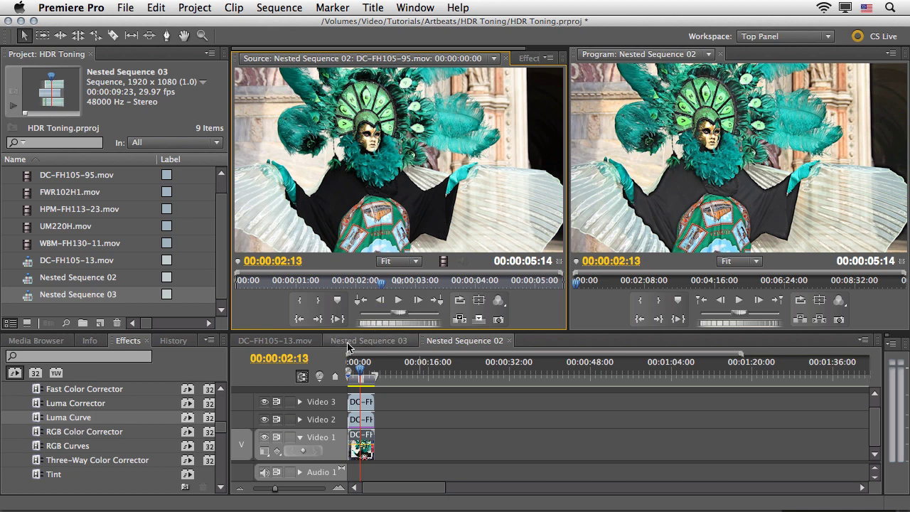
left_click(274, 340)
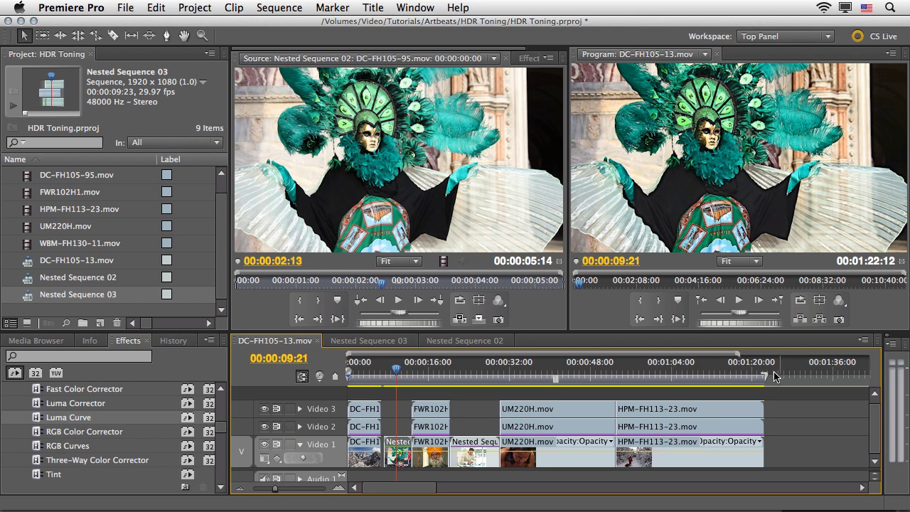
Step: Load the base HPM-FH113-23.mov clip as the source, compare it at 00:00:53:03, and play the toned version in a maximized program view
mouse_move(705, 384)
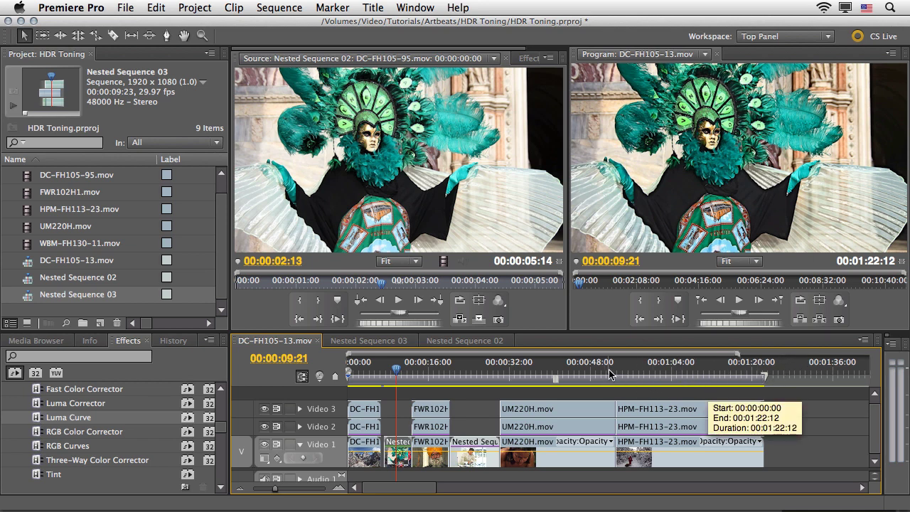
double_click(644, 466)
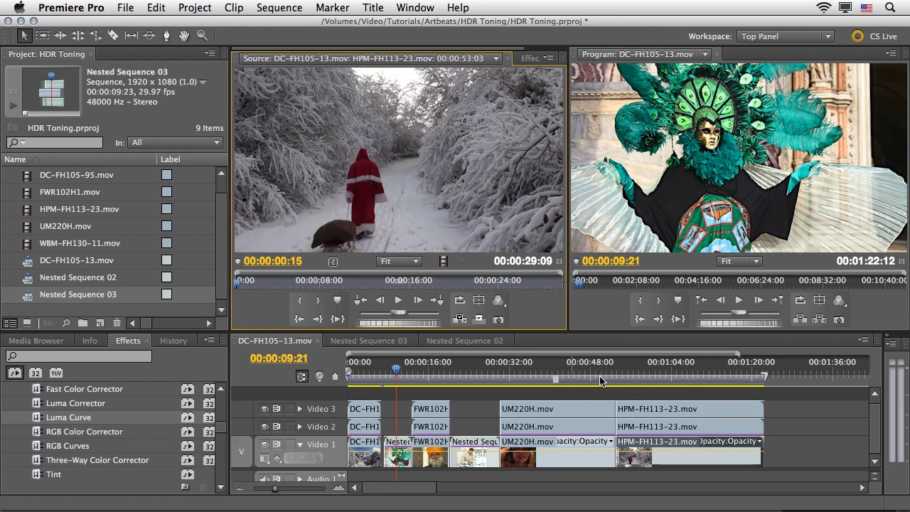
left_click(647, 365)
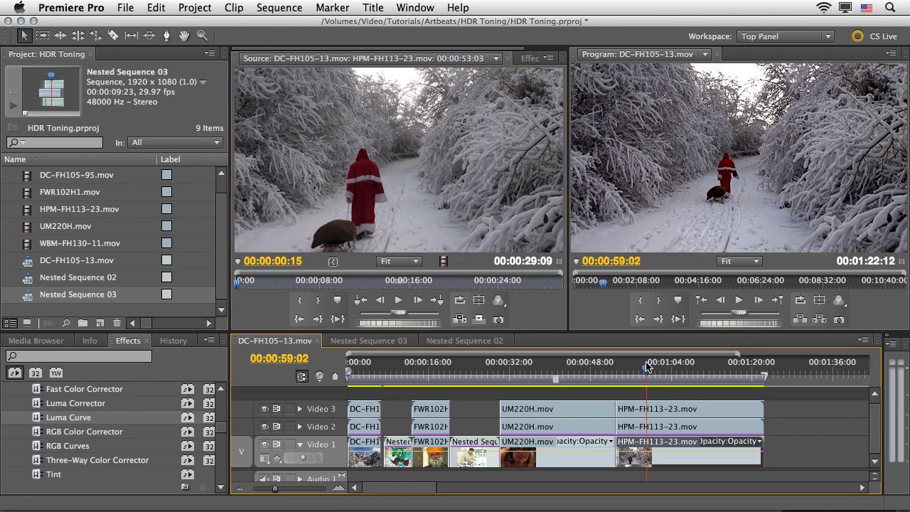
left_click_drag(647, 366, 616, 366)
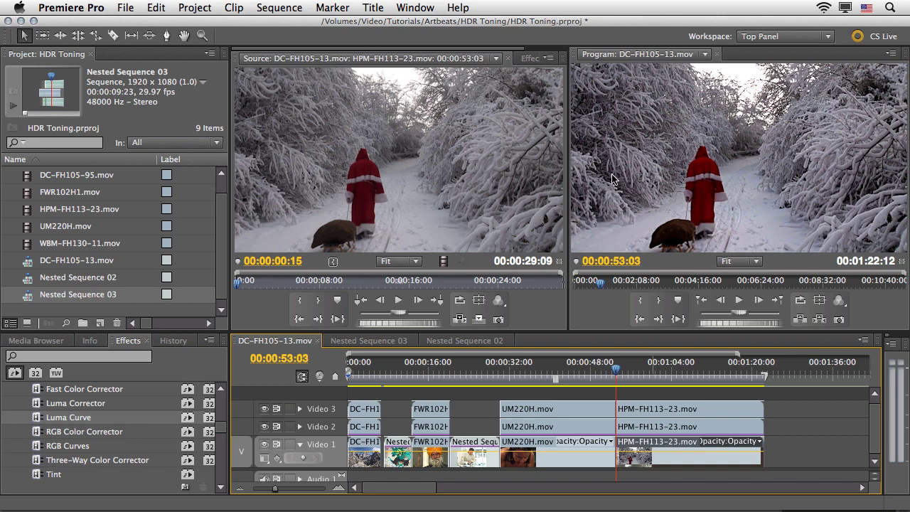
key("grave")
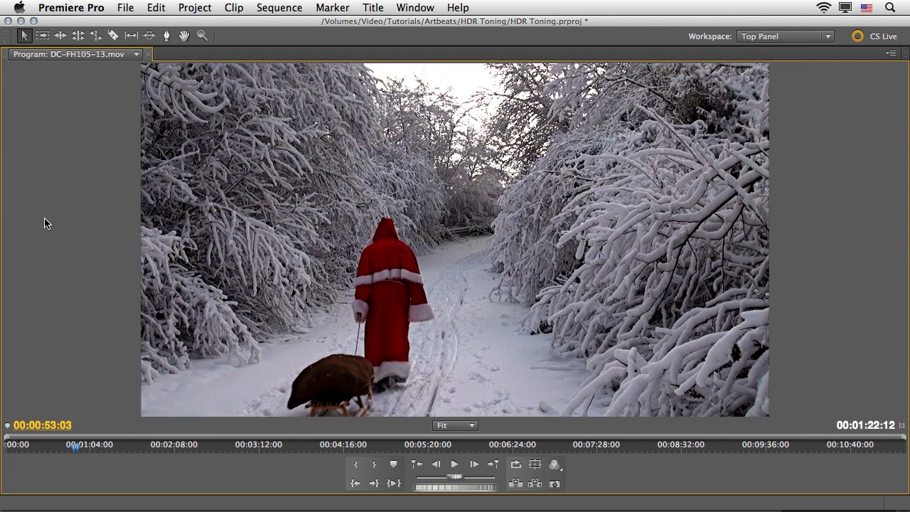
key("space")
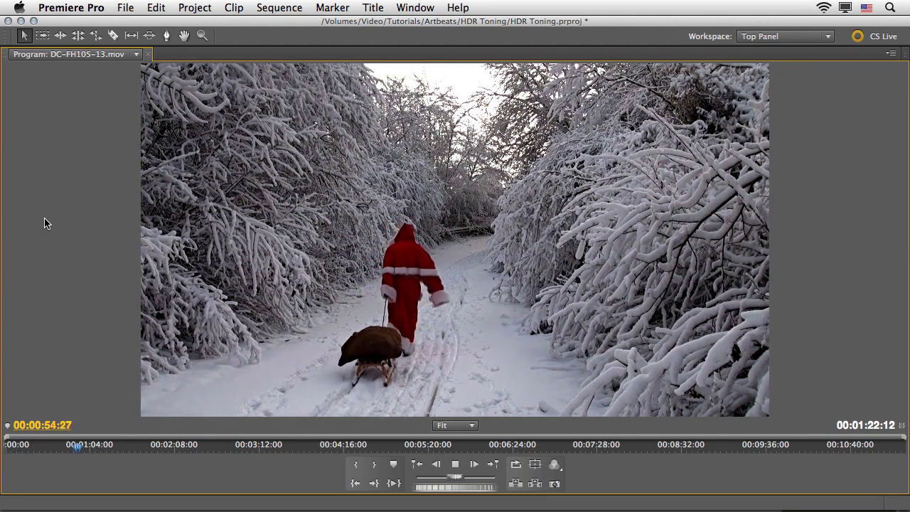